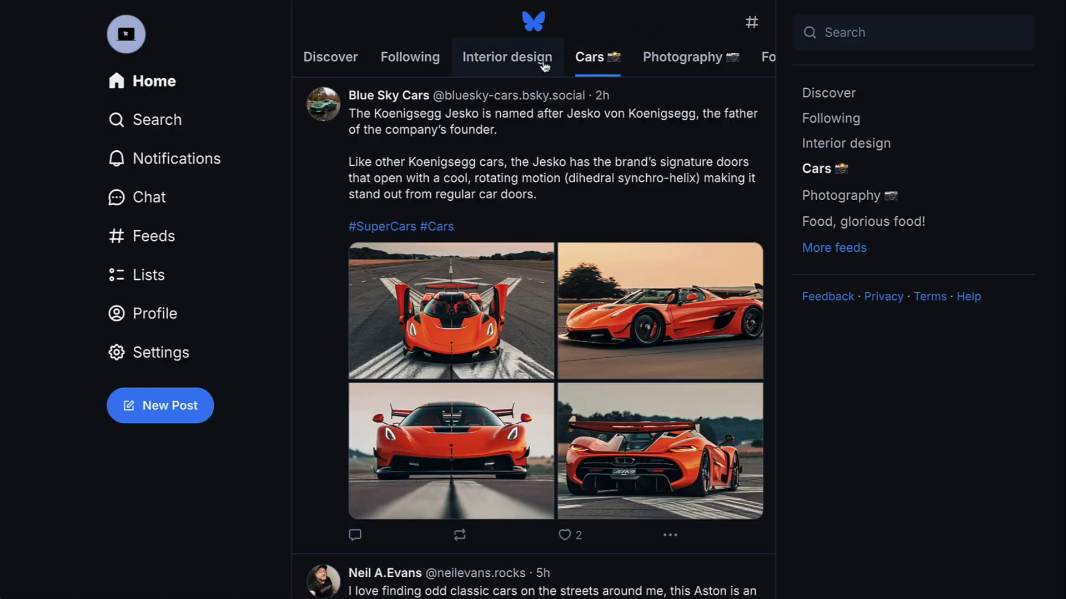
- Switch Bluesky's timeline to the Interior design feed and scroll through its posts
click(545, 62)
scroll(574, 190, down, 8)
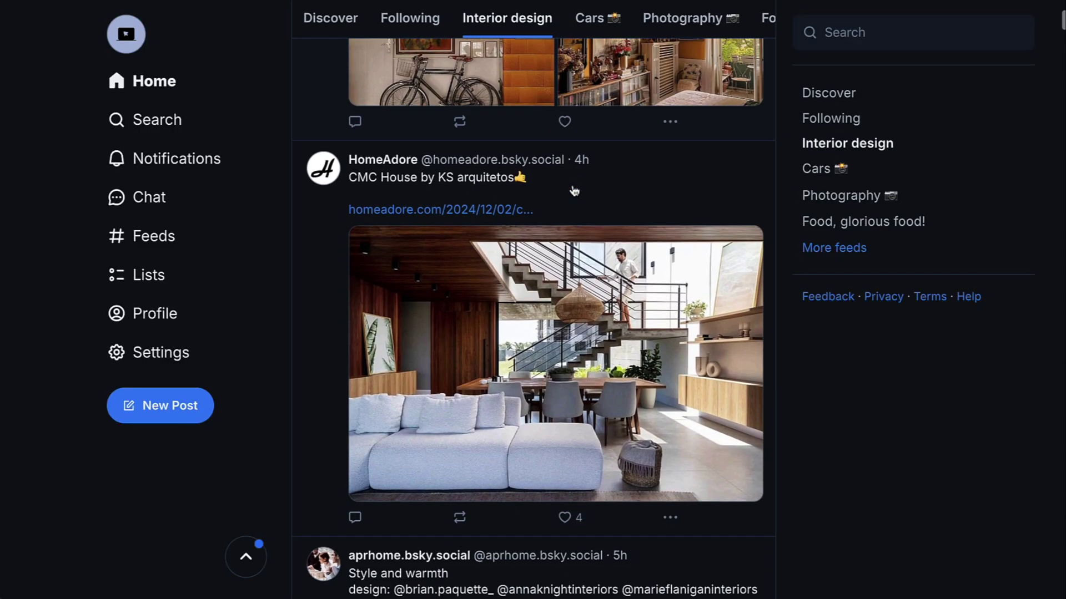
scroll(574, 191, down, 10)
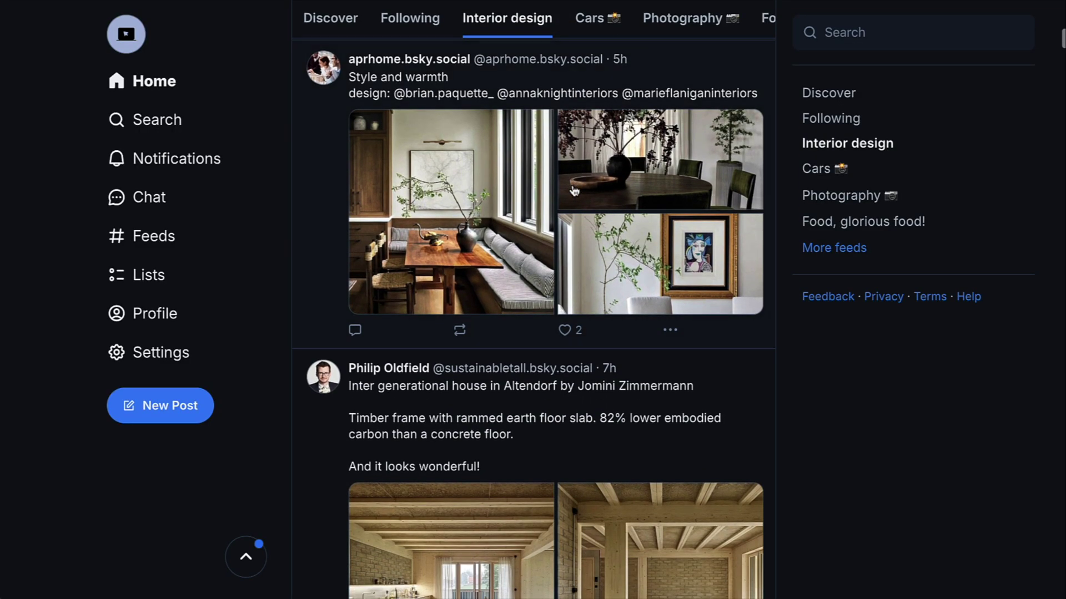
scroll(574, 191, down, 4)
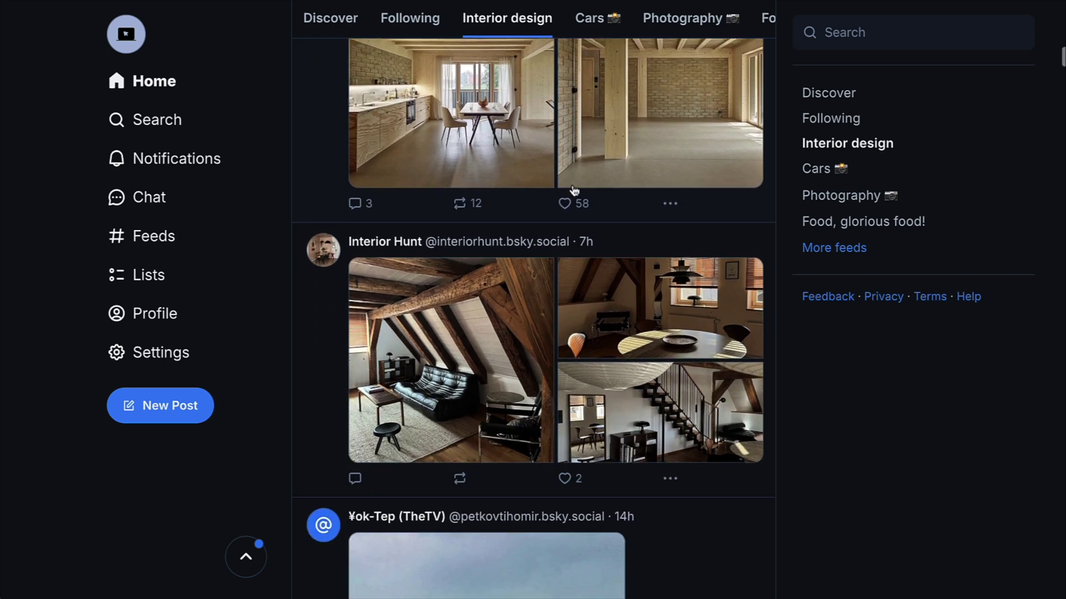
- Open the Interior Hunt profile from its post in the feed
click(393, 233)
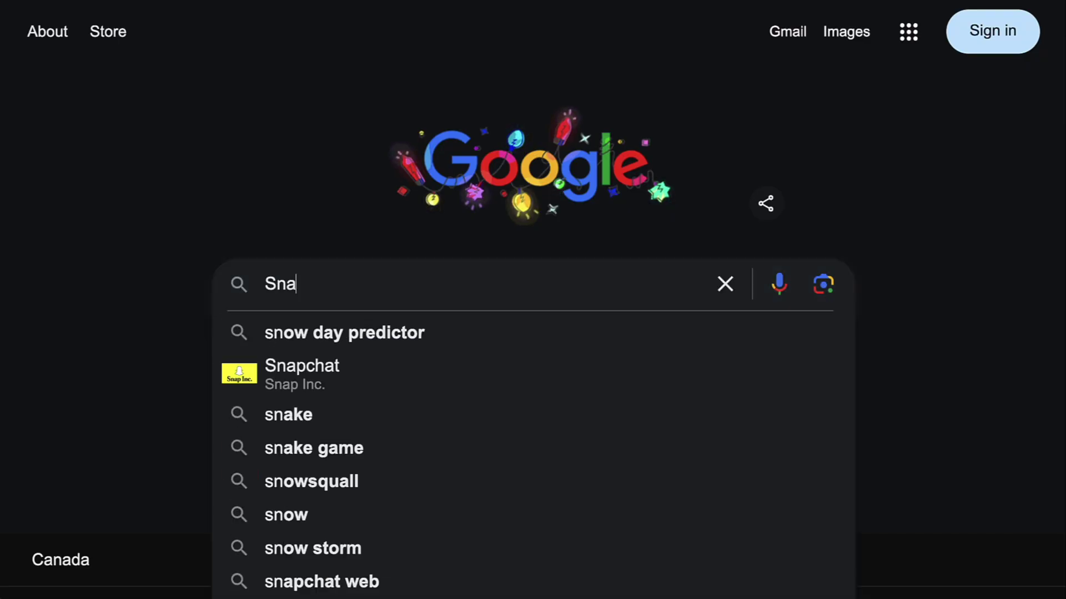
- Search Google for Snappa, open its website and start a free graphic
text(pa)
key(Return)
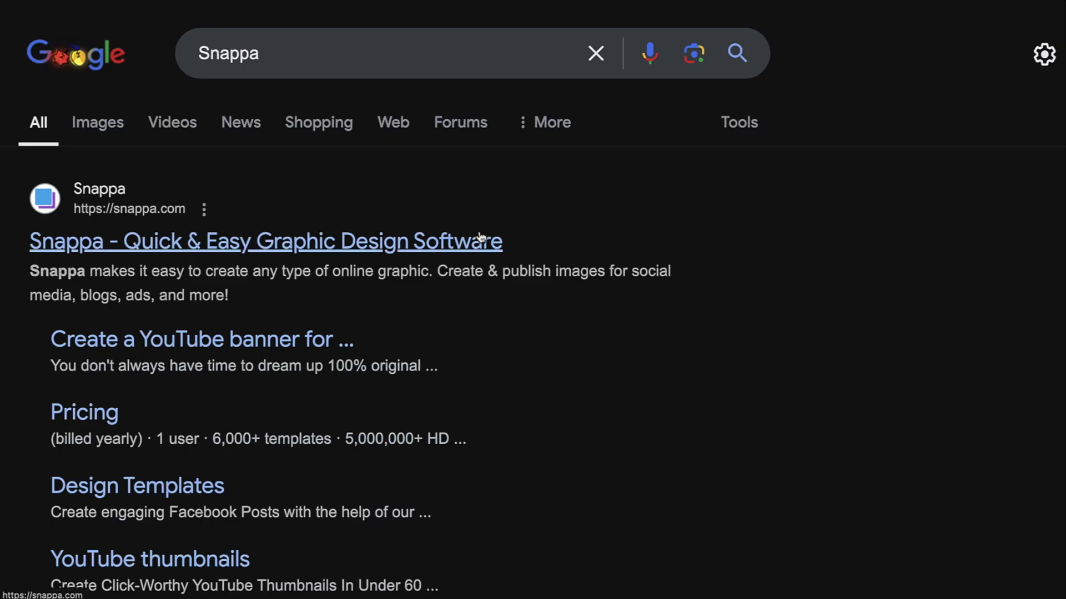
click(482, 240)
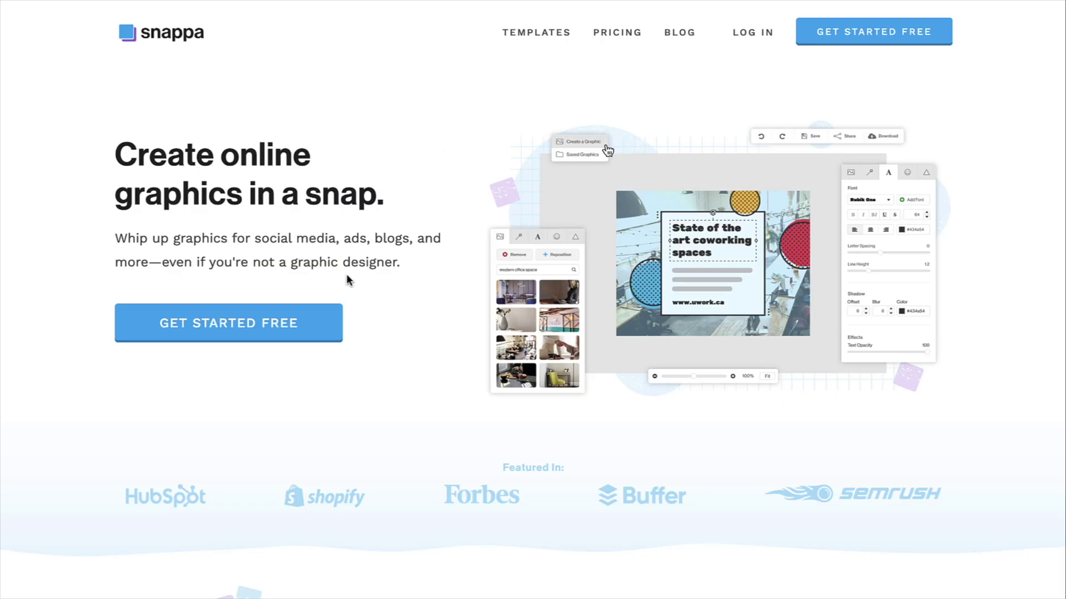
click(325, 315)
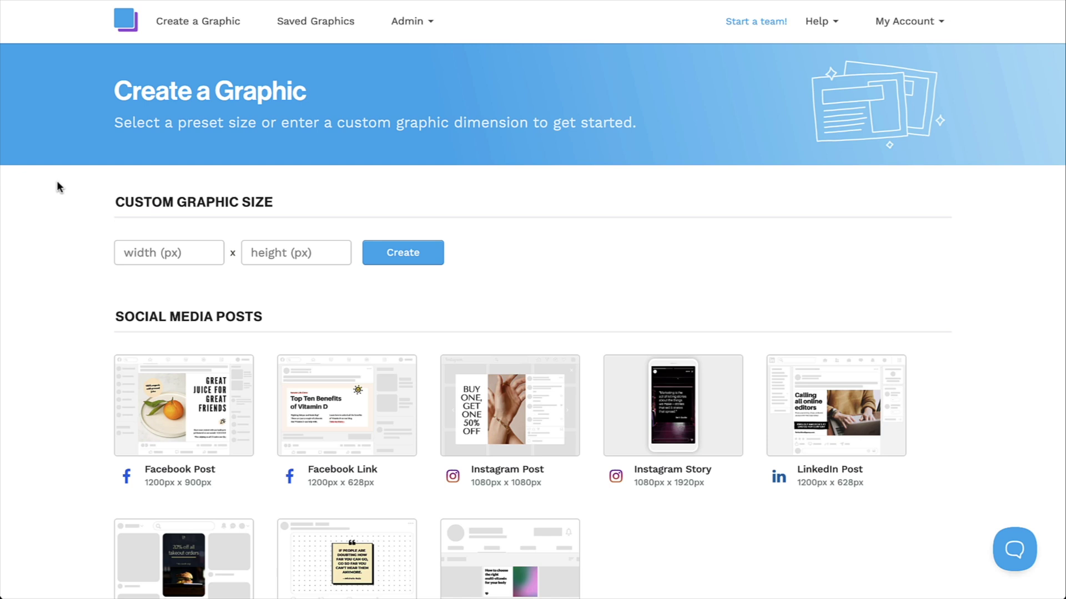
- Create a blank custom graphic 1500 px wide and 500 px high
click(133, 251)
text(1500)
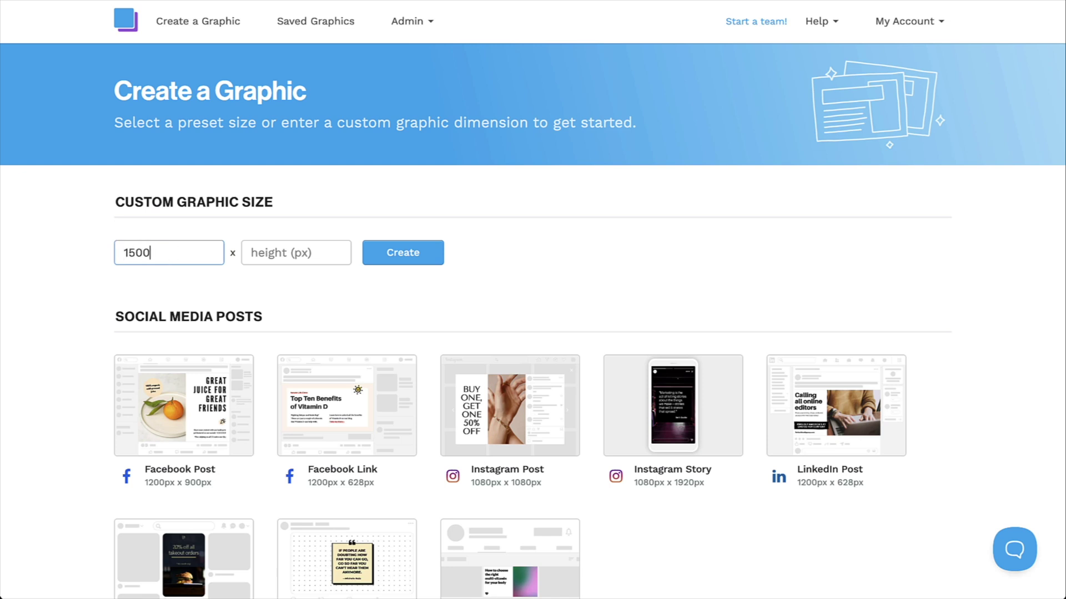
click(276, 254)
text(500)
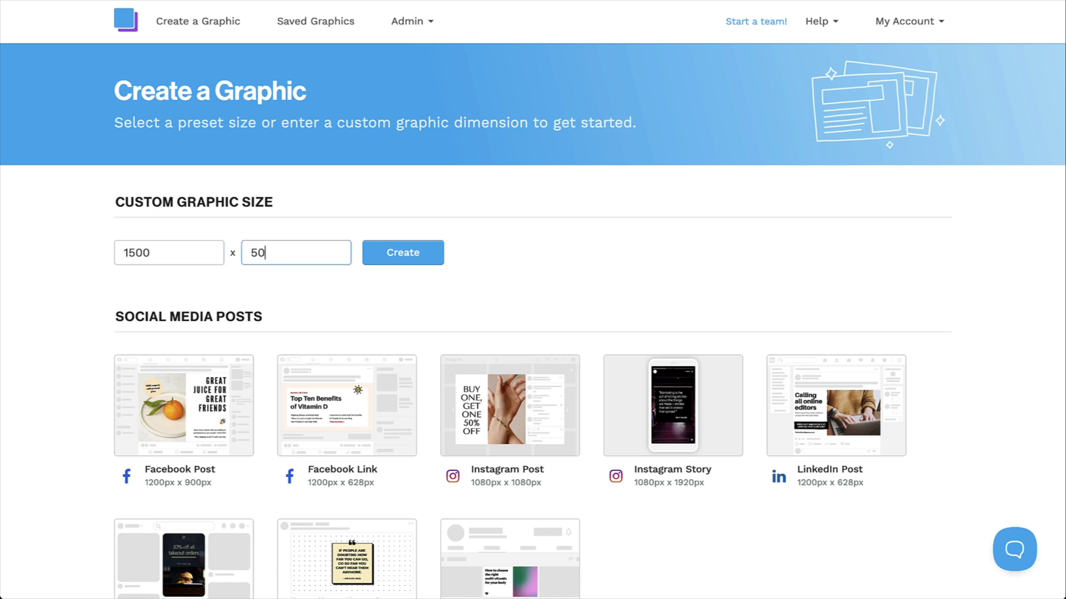
click(432, 260)
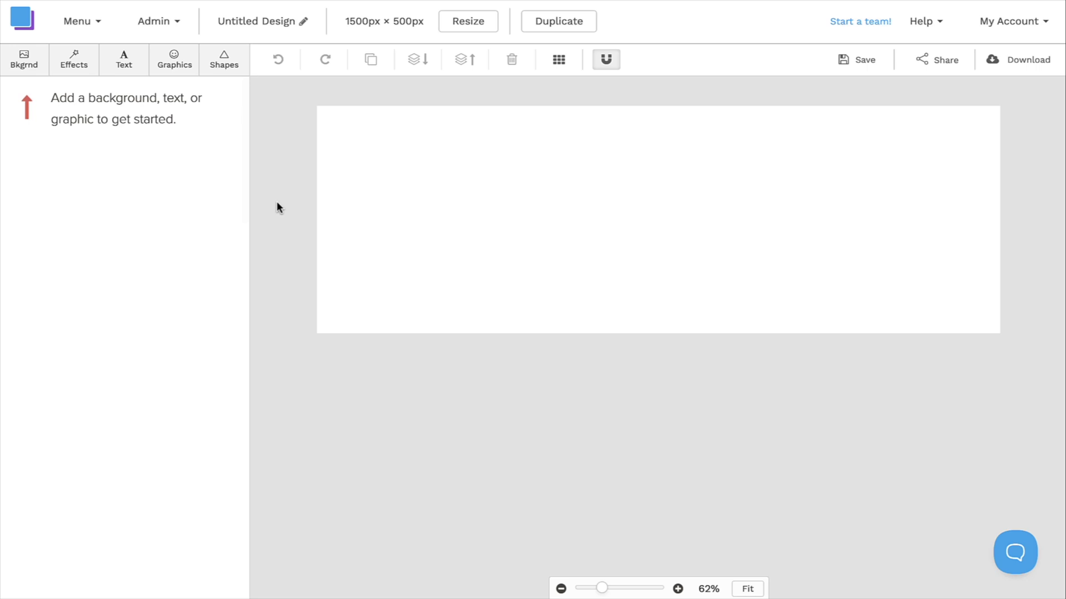
- Search background photos for 'forest' and 'rain', trying roots, butterflies and raindrops images
click(32, 65)
click(66, 162)
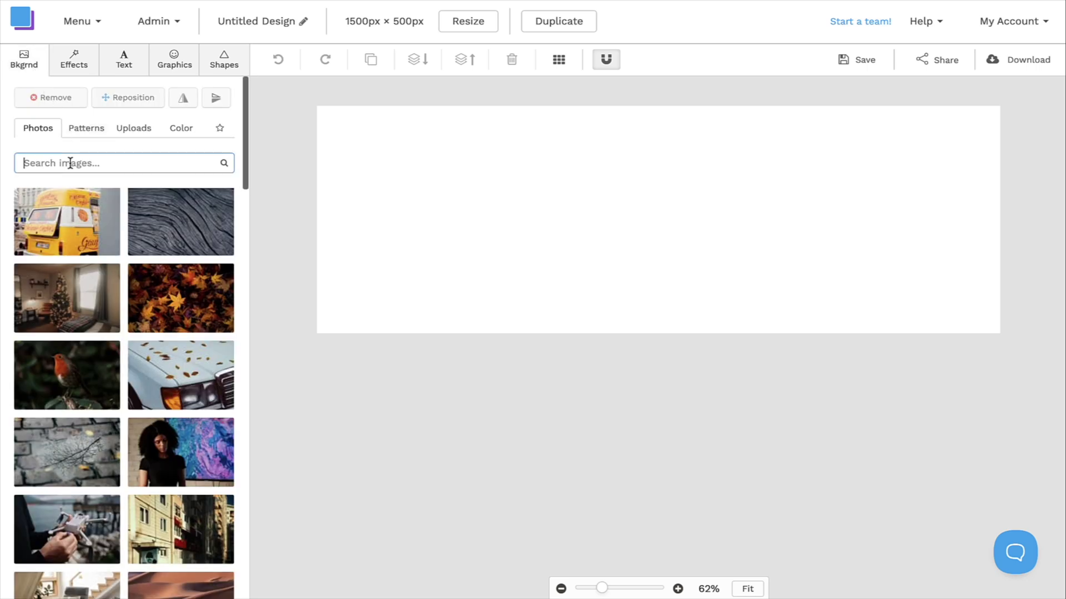
text(forest)
click(169, 358)
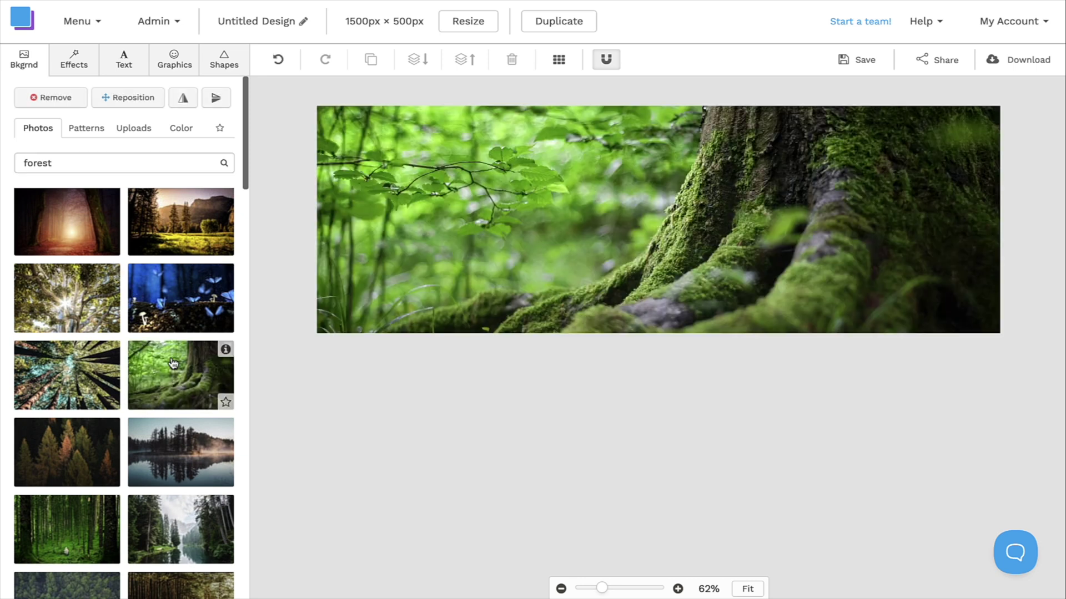
click(184, 292)
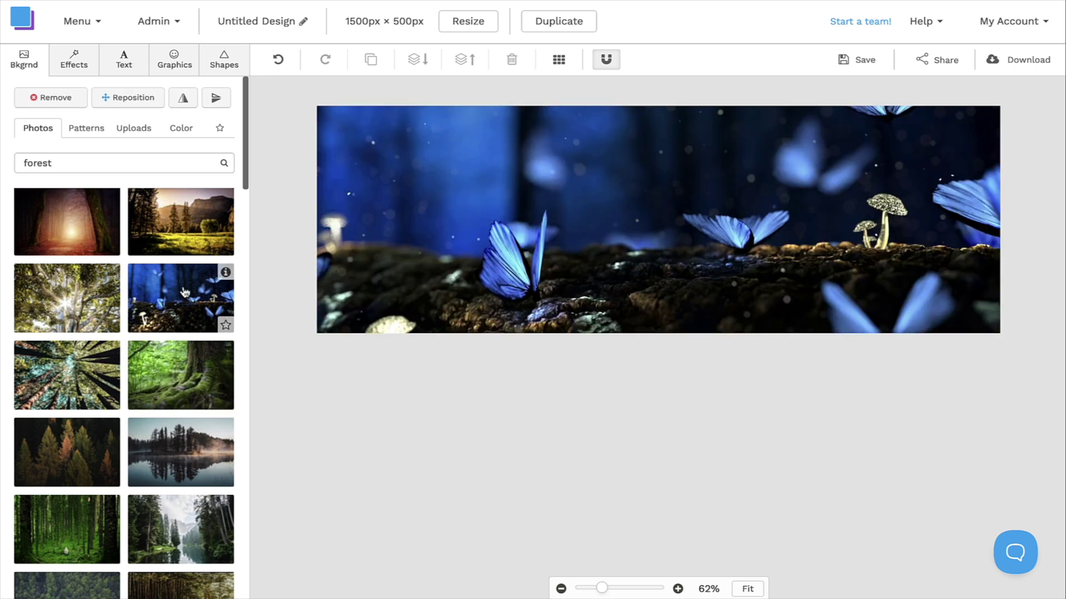
double_click(85, 166)
text(rain)
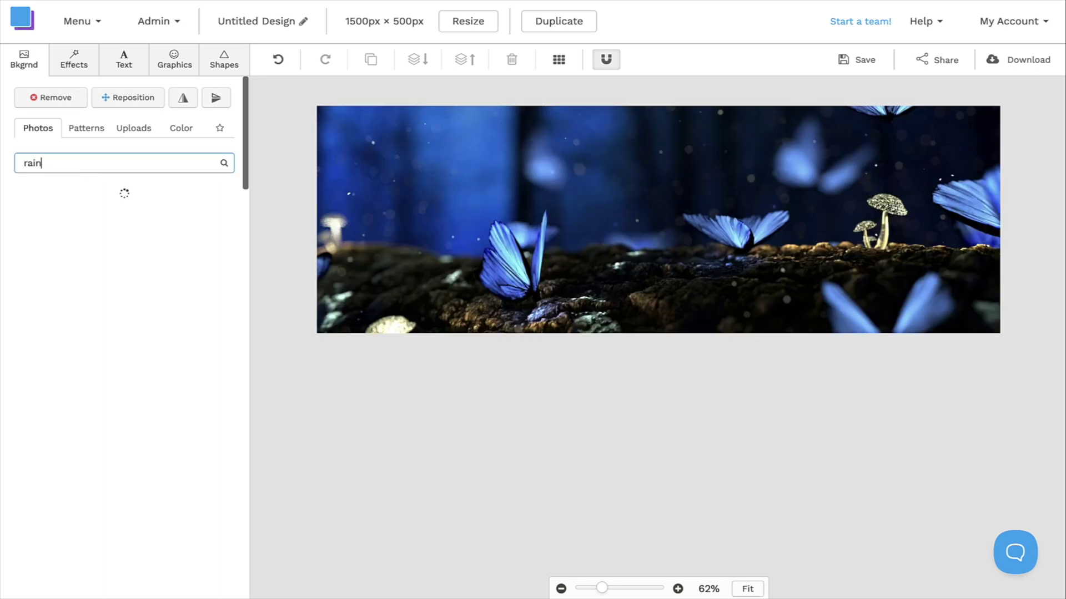
click(171, 294)
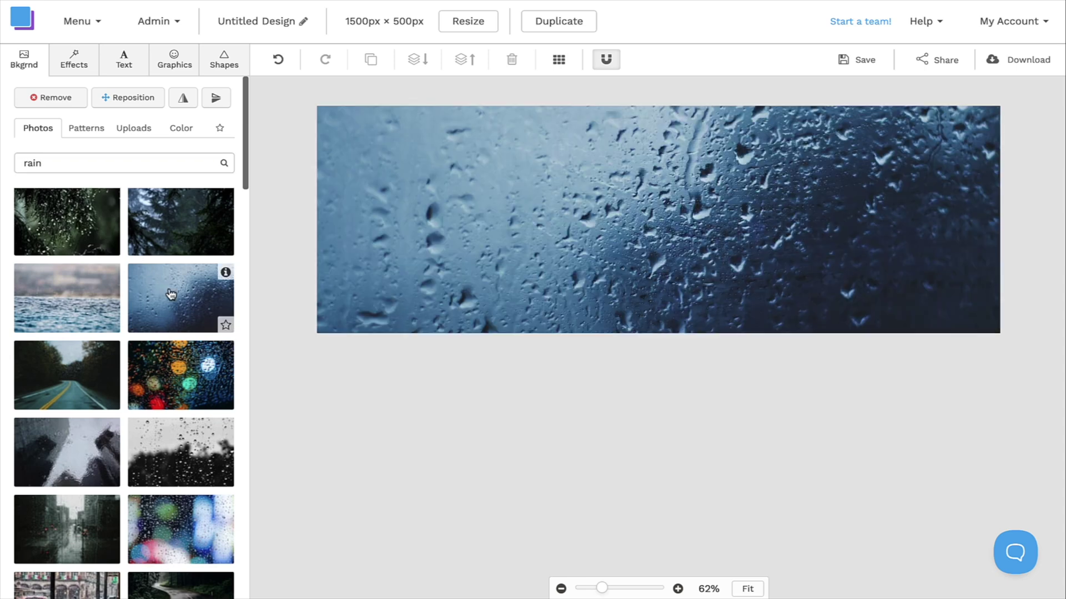
- Search 'clouds' and settle on the grey cumulus photo as the background
double_click(60, 164)
text(clouds)
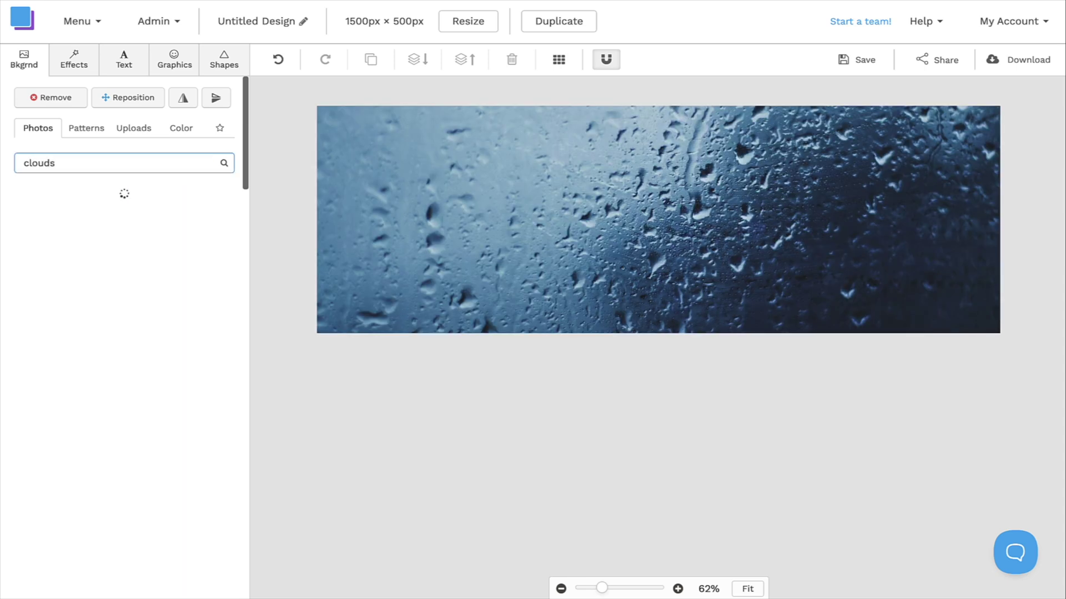
click(68, 371)
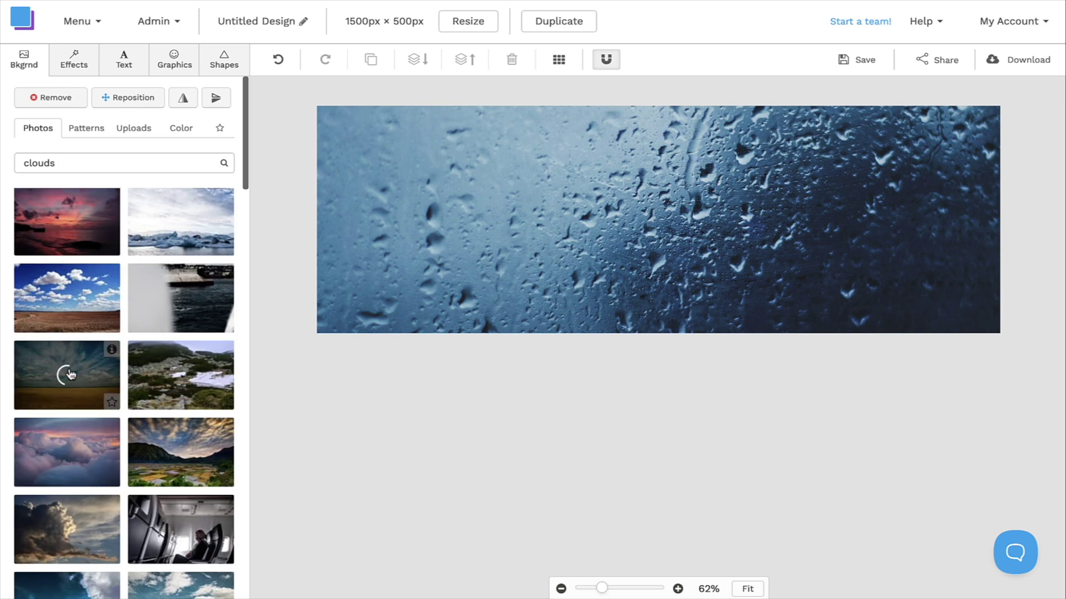
click(69, 452)
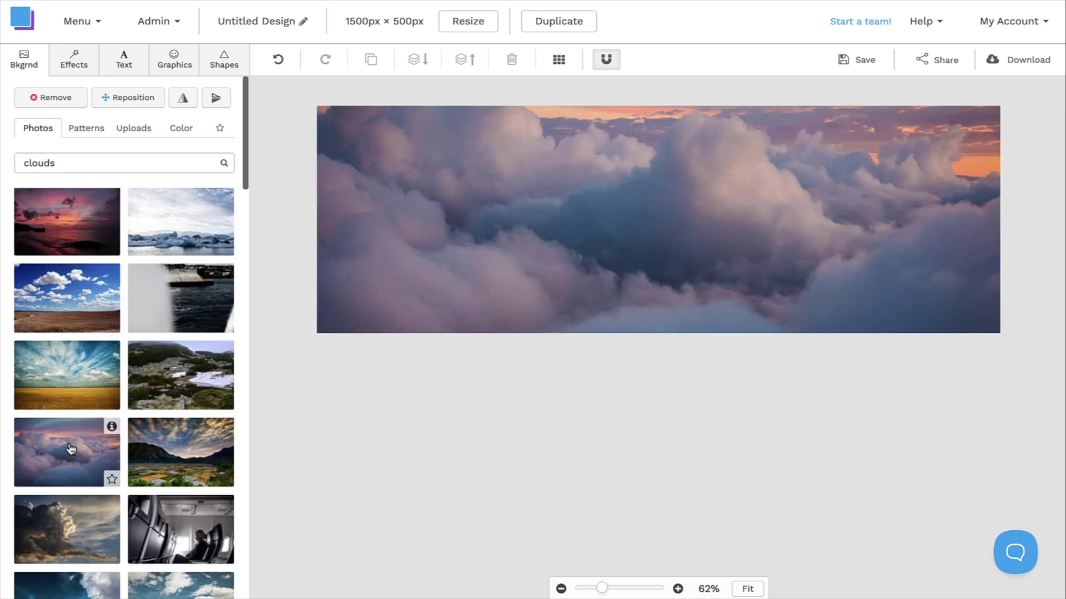
scroll(71, 449, down, 4)
scroll(71, 450, down, 7)
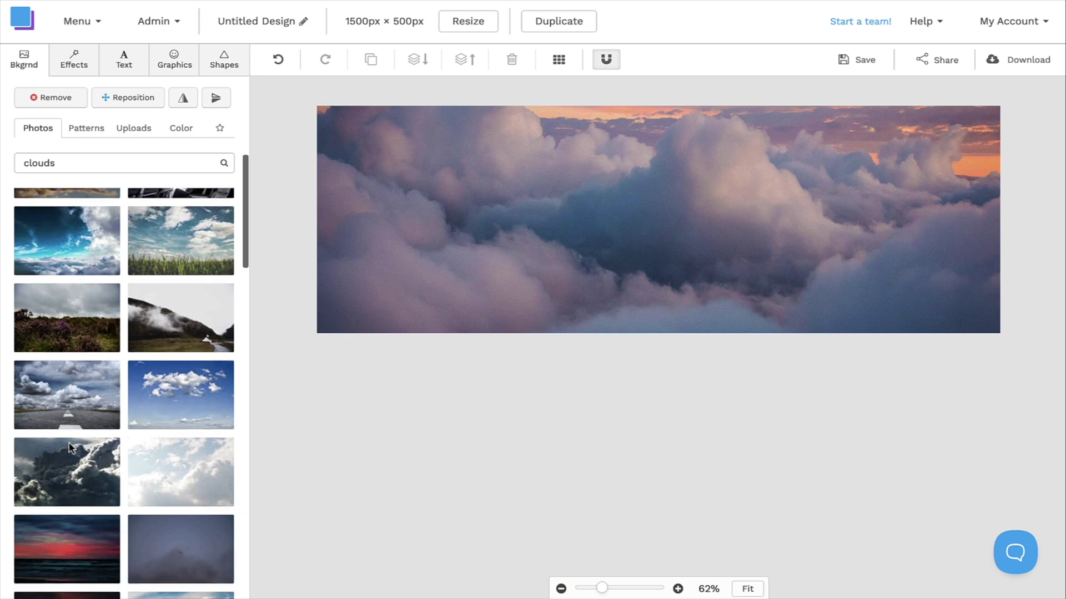
scroll(70, 450, down, 4)
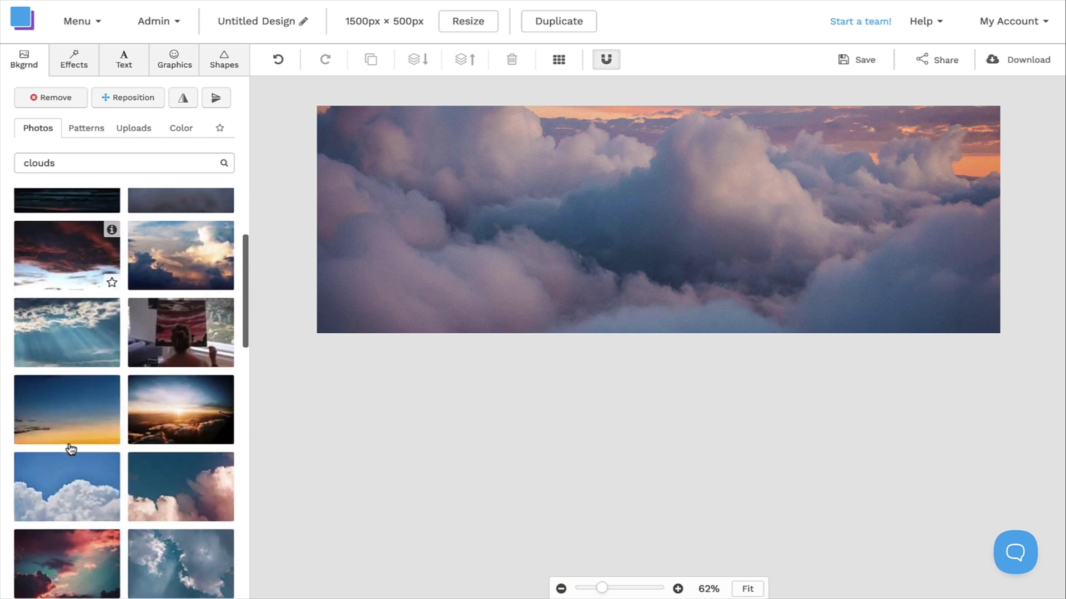
click(69, 477)
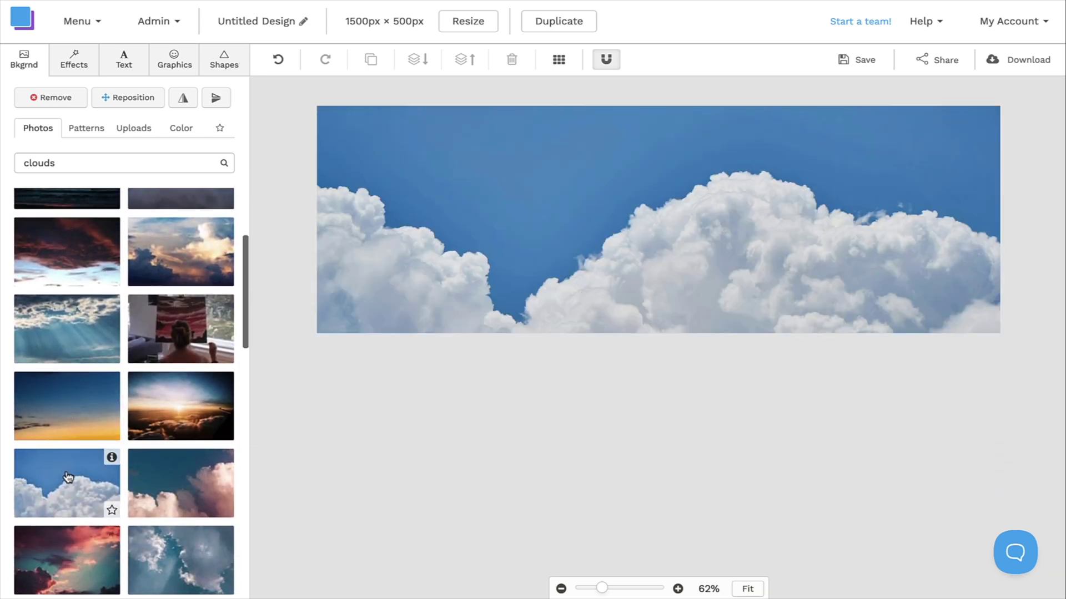
scroll(68, 477, down, 5)
click(69, 466)
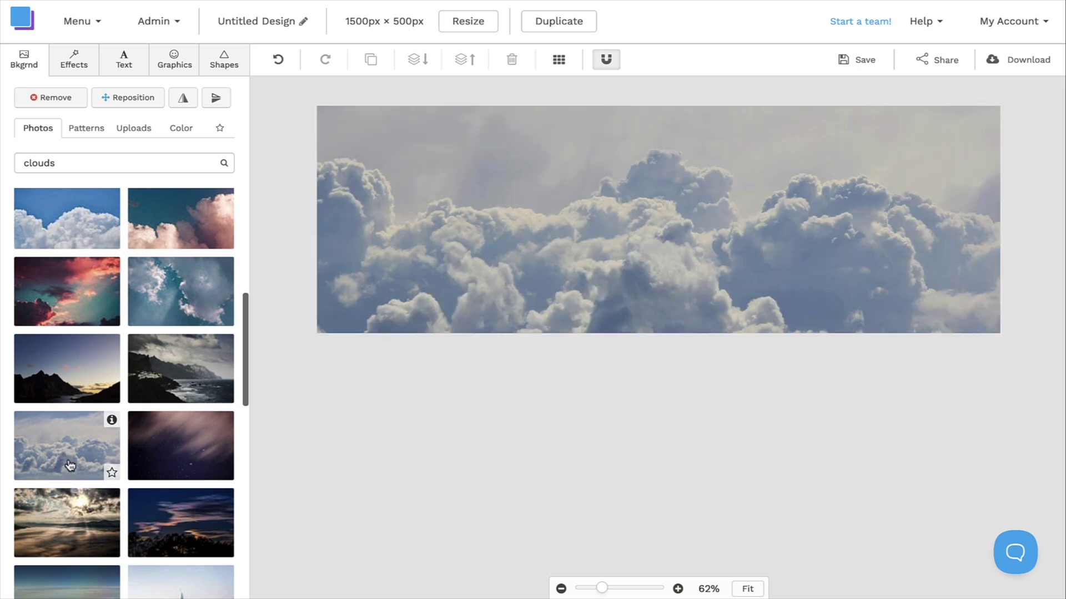
- Add a rounded rectangle and stretch it slightly taller and much wider
click(224, 61)
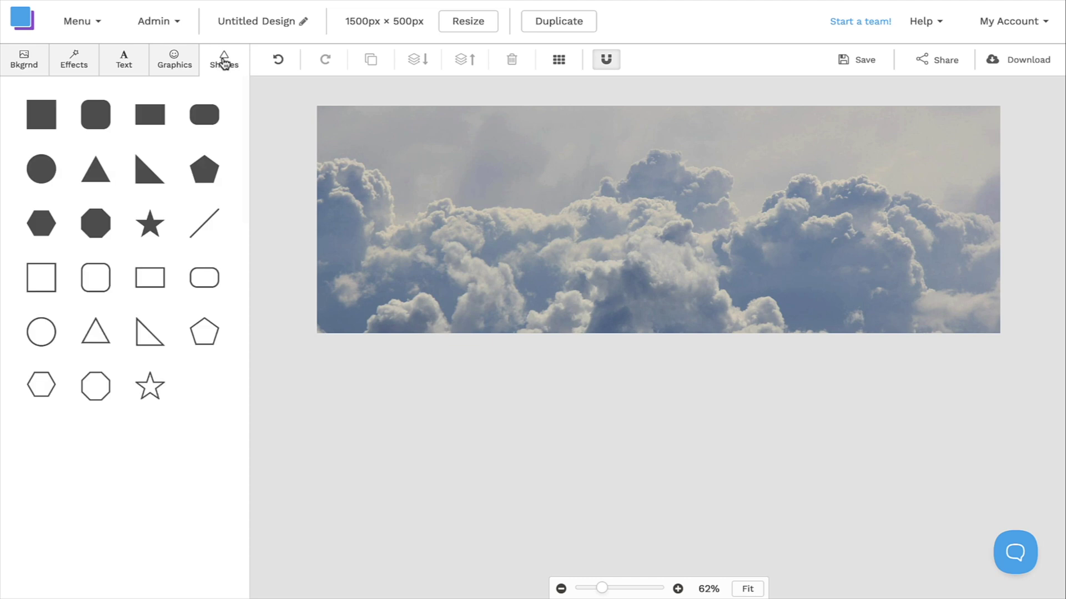
click(207, 113)
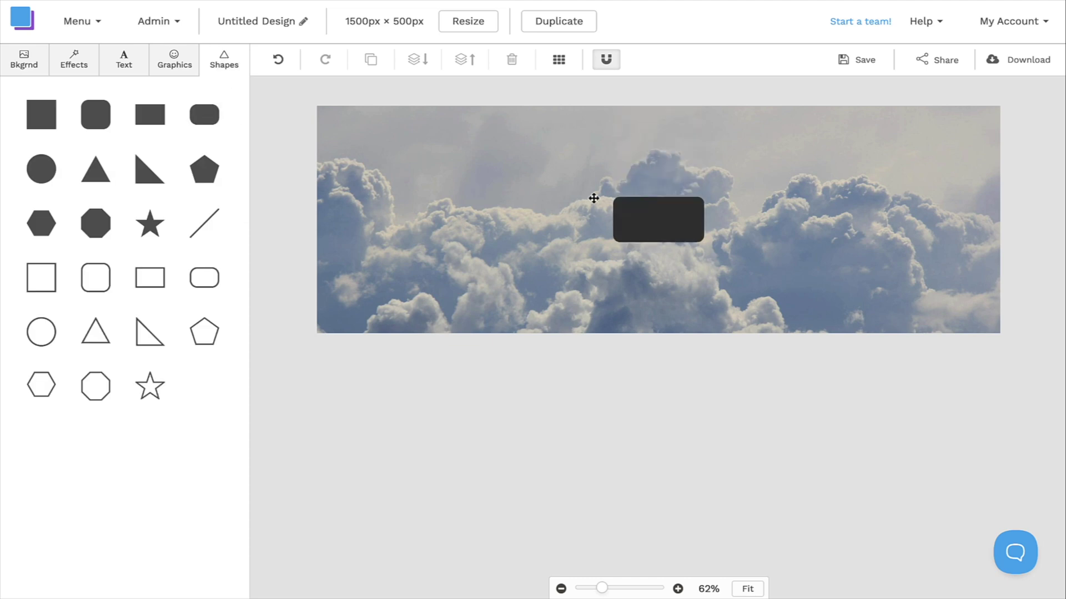
click(637, 213)
drag(658, 198, 658, 176)
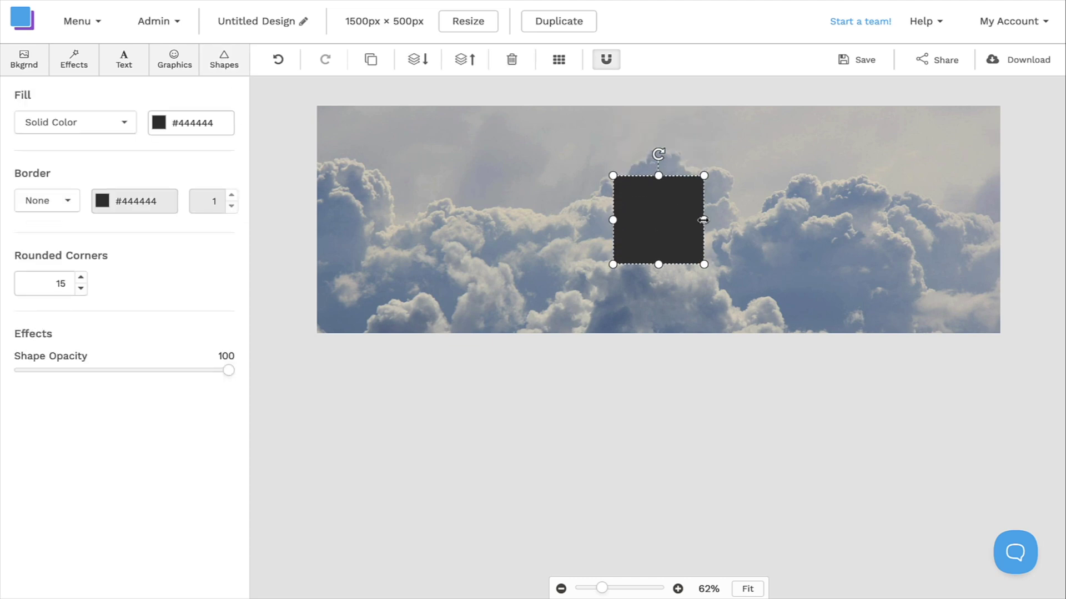
drag(703, 220, 821, 220)
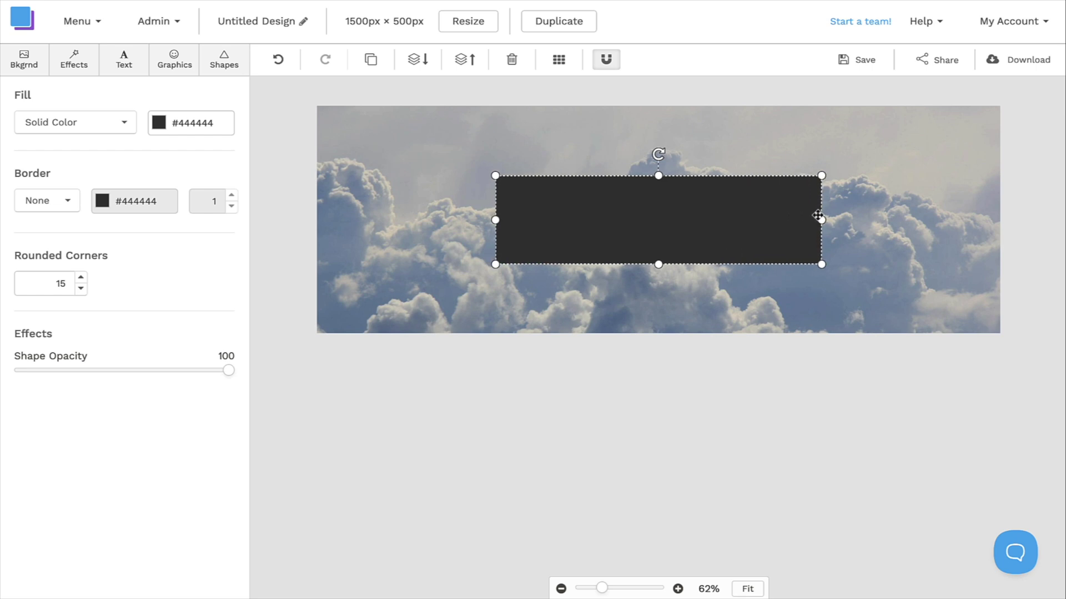
- Fill the rectangle with light blue #b6e4f5
click(160, 124)
click(233, 221)
click(269, 168)
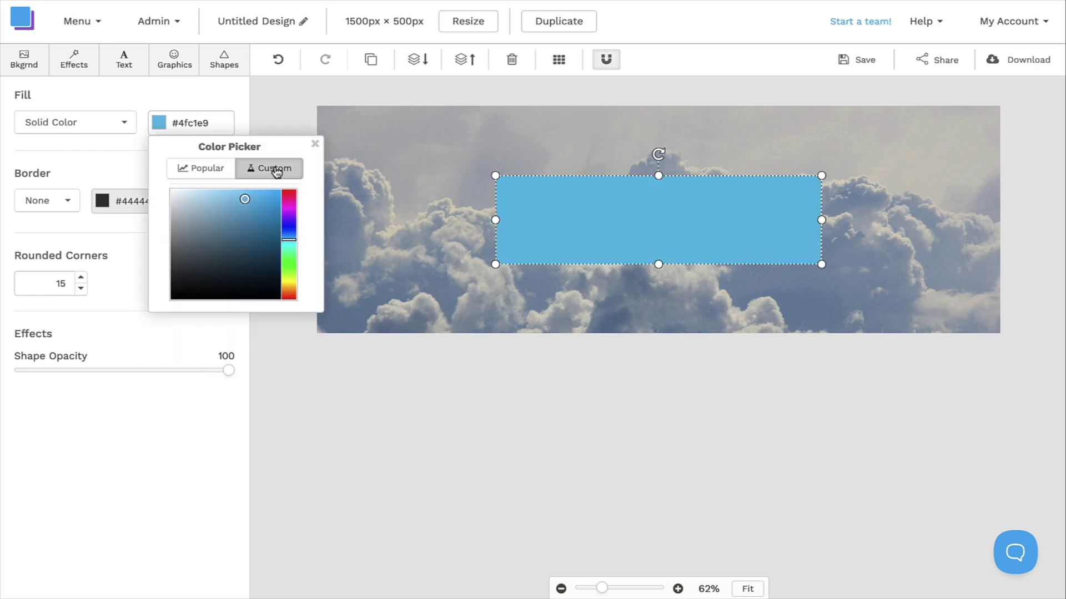
click(200, 194)
- Give the rectangle a solid white border with width 3
click(68, 200)
click(71, 241)
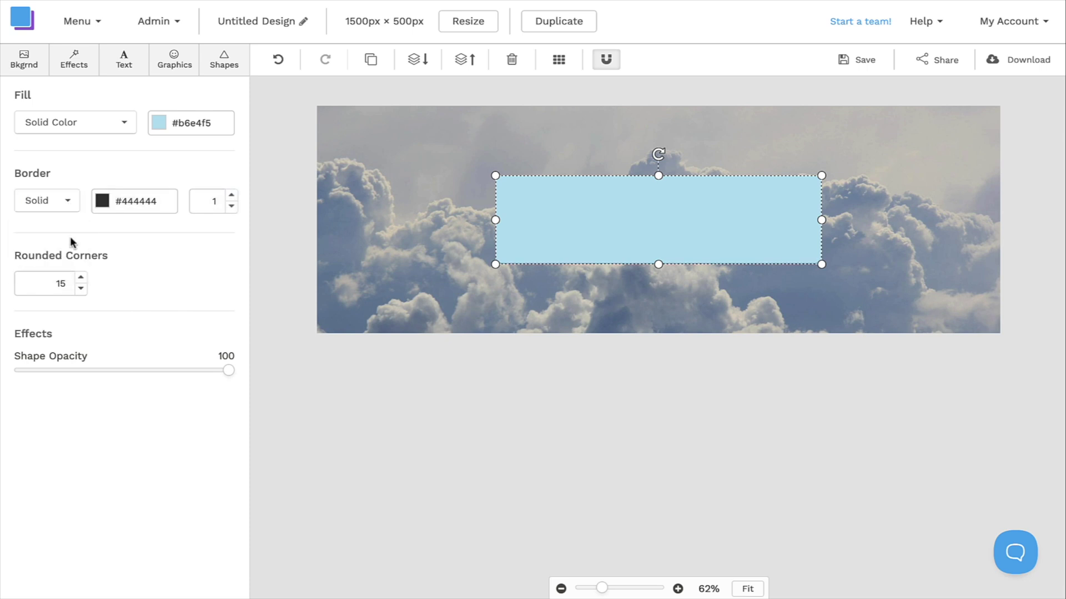
click(133, 201)
click(119, 275)
click(256, 224)
click(230, 194)
click(231, 195)
click(230, 206)
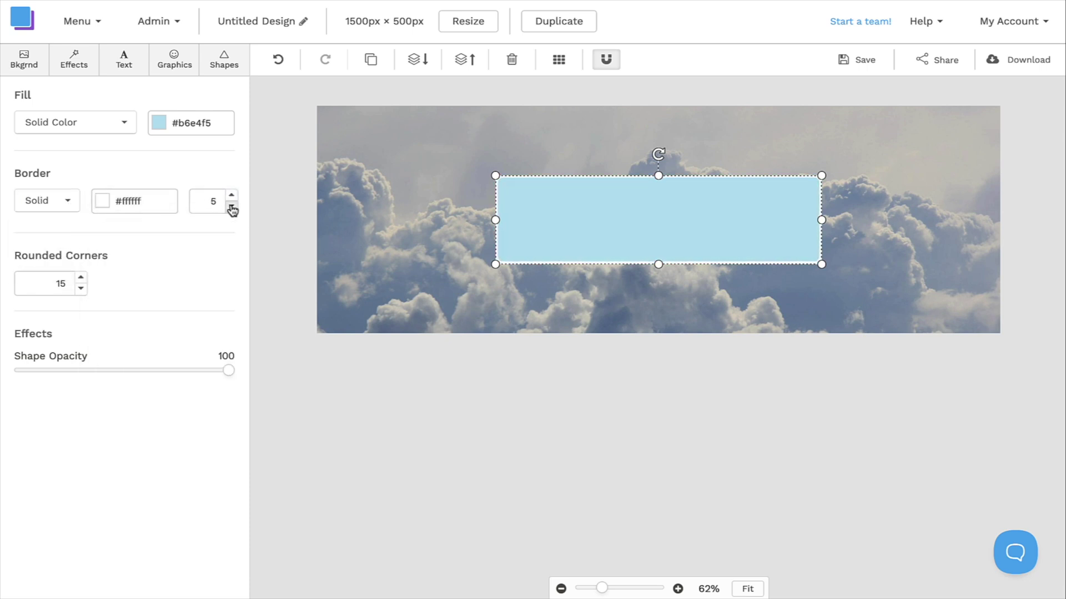
- Round the rectangle's corners to about 47 and deselect the box
click(230, 206)
click(81, 277)
click(81, 278)
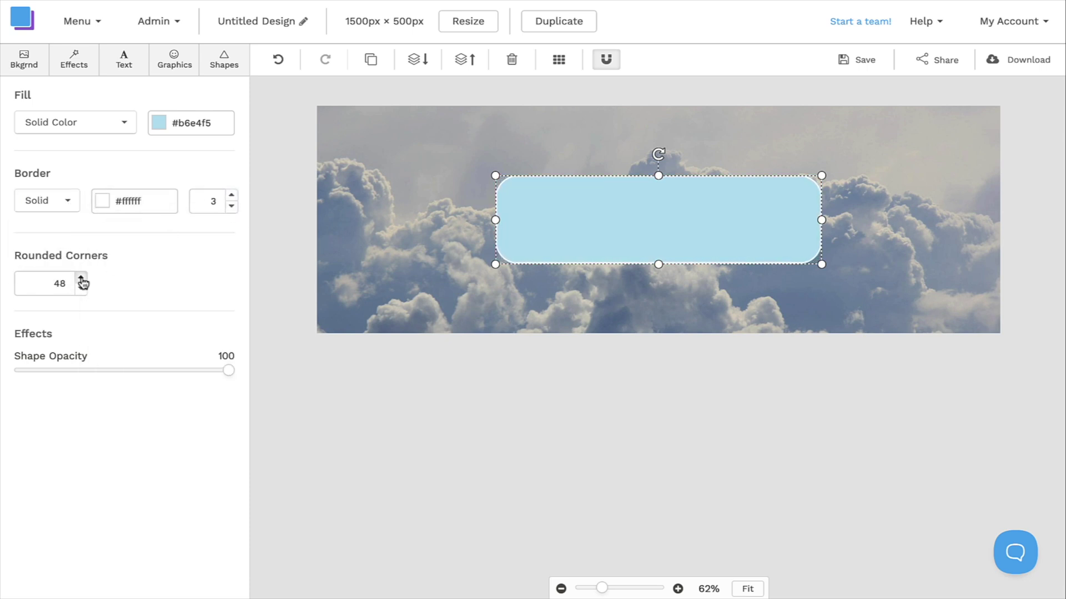
click(273, 282)
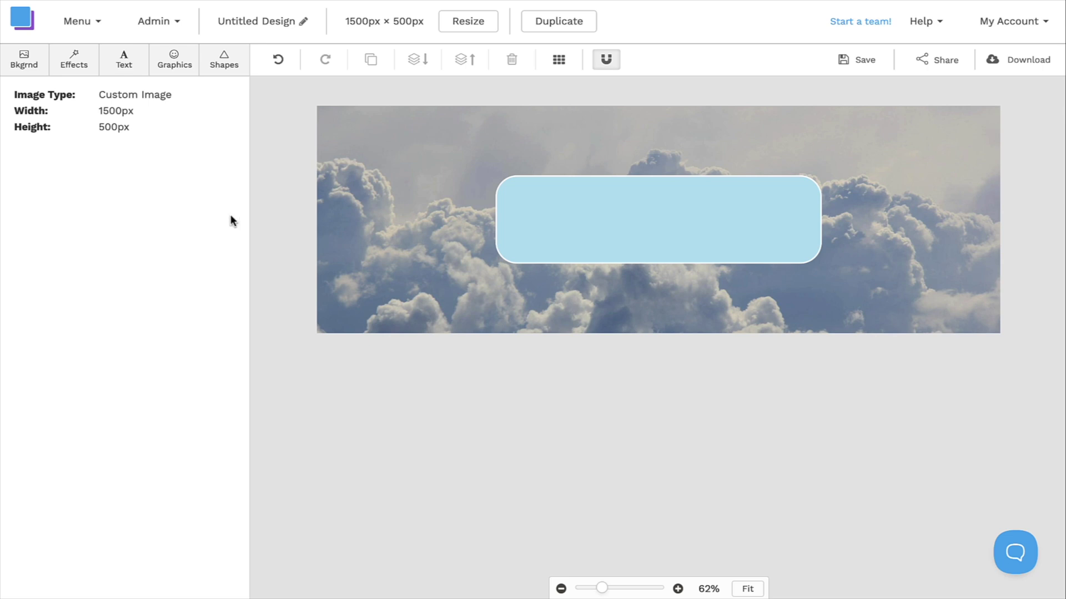
- Add a heading reading 'Design Tips & Tricks'
click(136, 65)
click(138, 97)
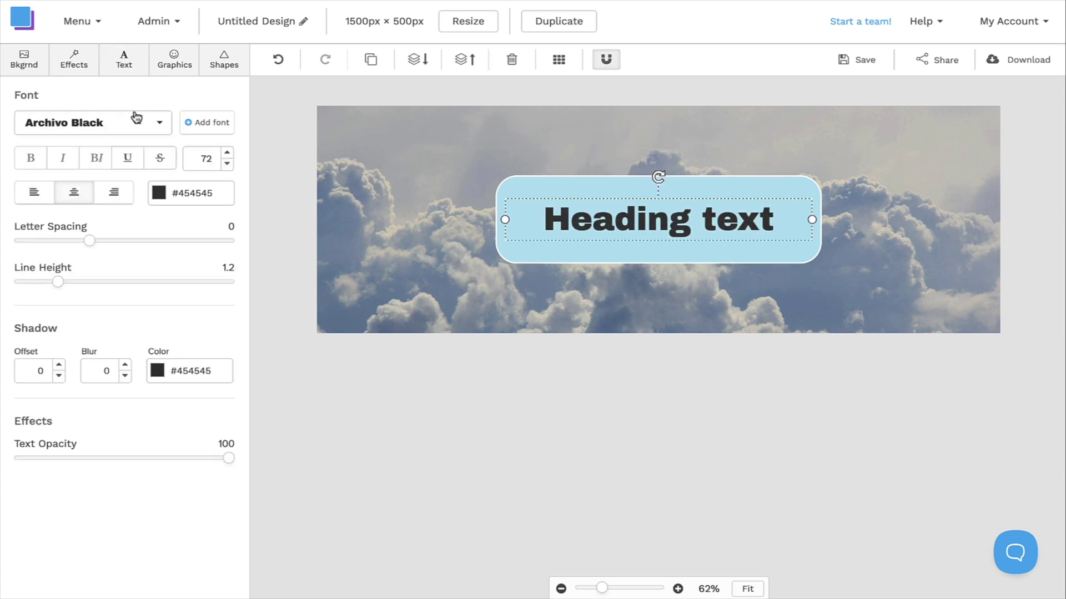
double_click(570, 215)
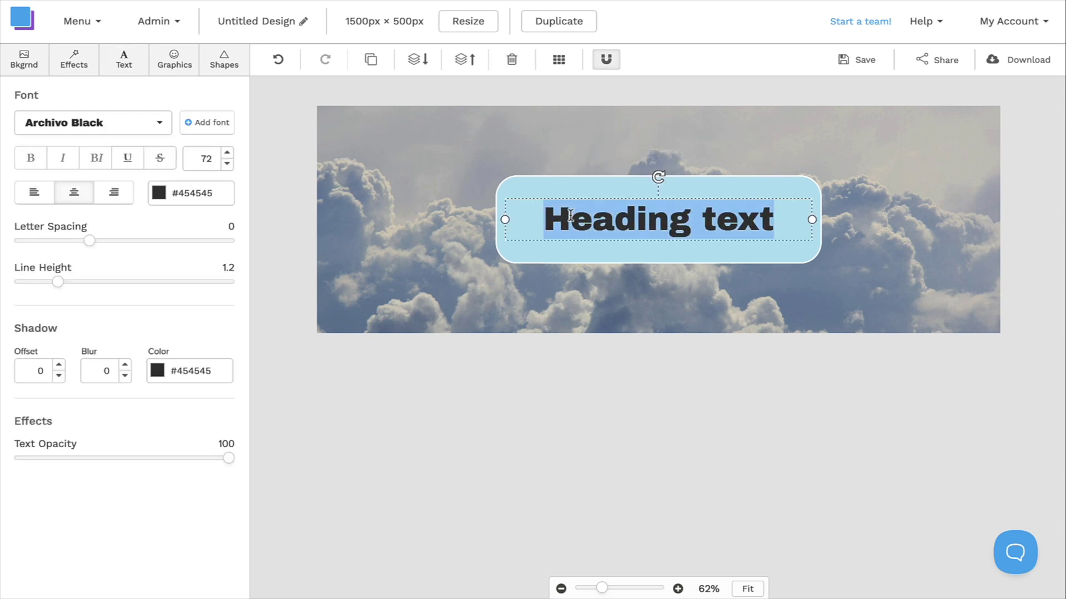
text(Design Tips & Tricks)
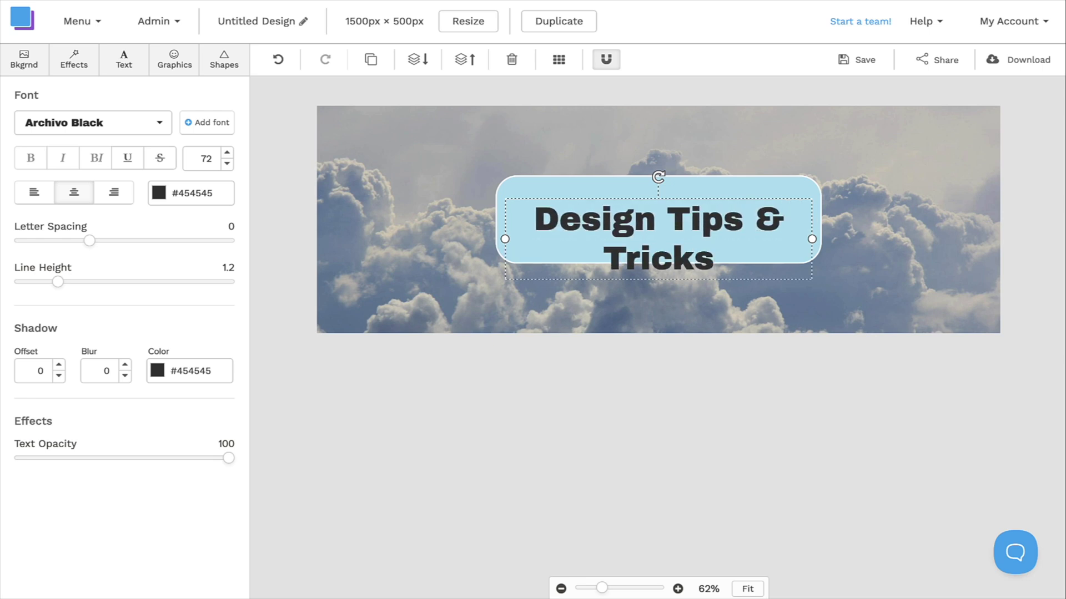
- Make the heading left-aligned, bold, white NeueHaasGroteskText Pro
click(36, 201)
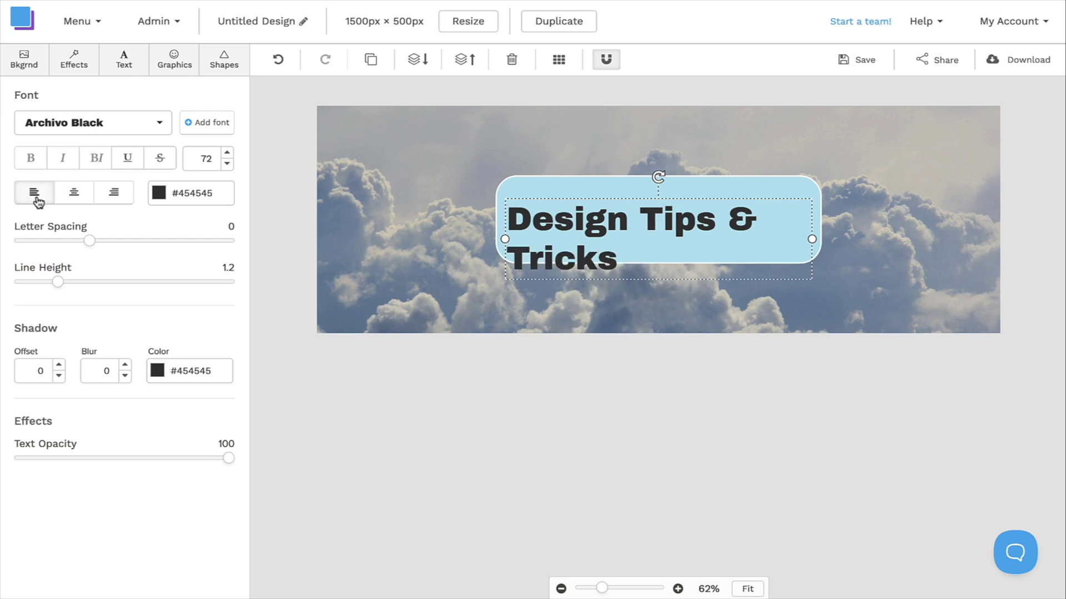
click(97, 123)
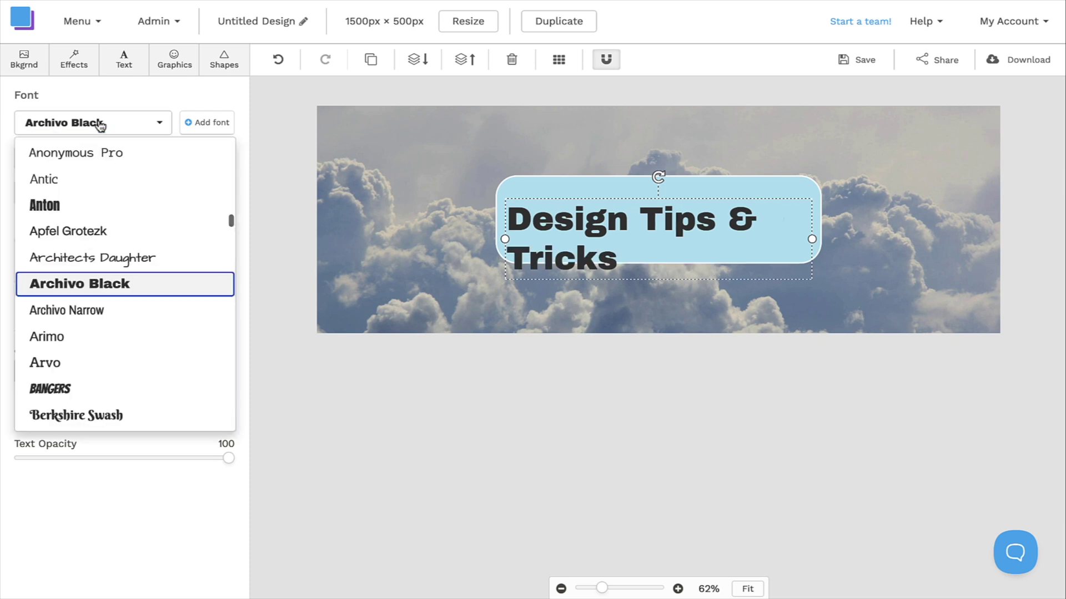
scroll(105, 285, down, 10)
click(108, 283)
click(32, 158)
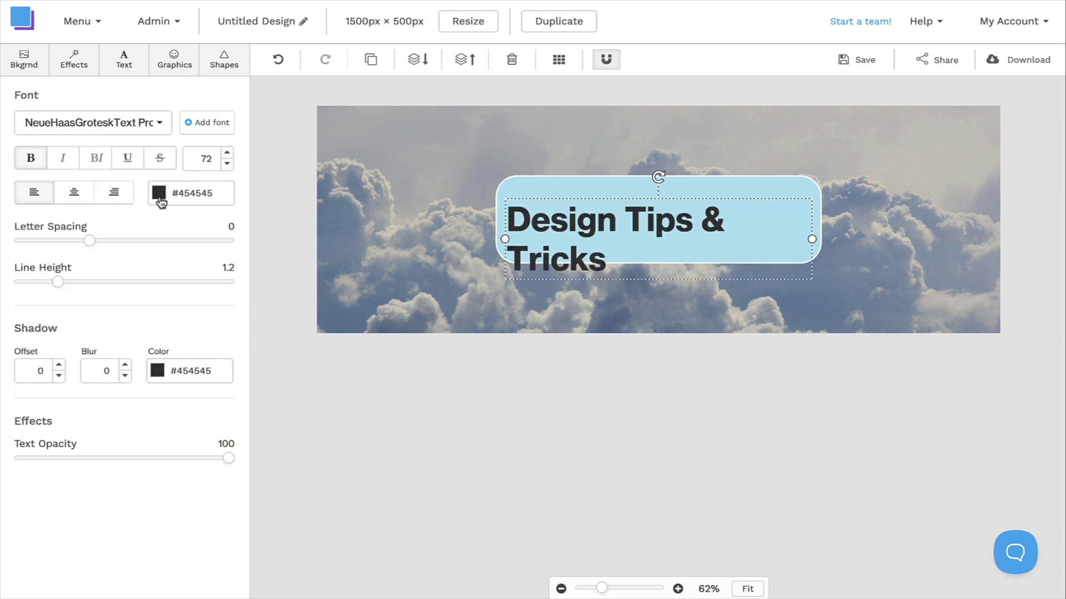
click(158, 194)
click(176, 270)
- Set the heading to letter spacing -2 and size 54, positioned inside the box
click(227, 163)
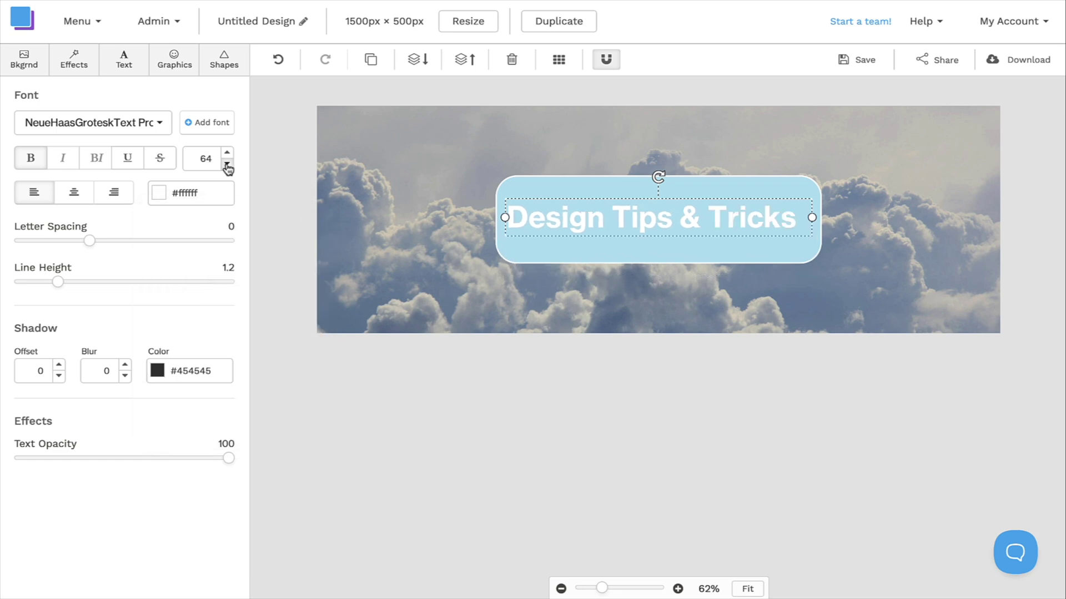
click(227, 164)
click(227, 164)
drag(90, 244, 77, 248)
click(580, 292)
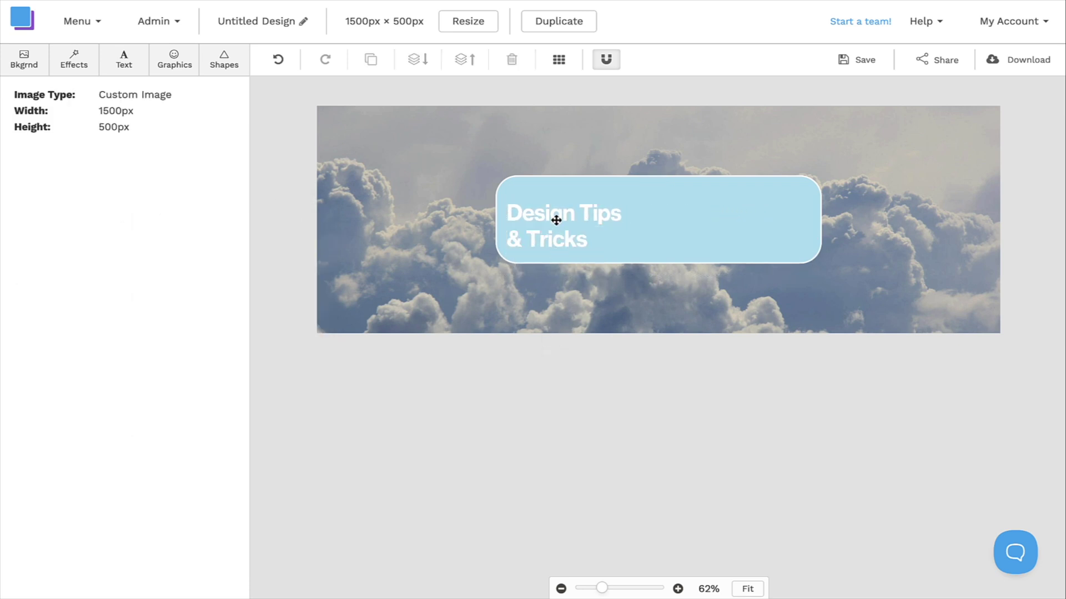
drag(556, 220, 601, 202)
click(227, 153)
click(227, 153)
click(227, 153)
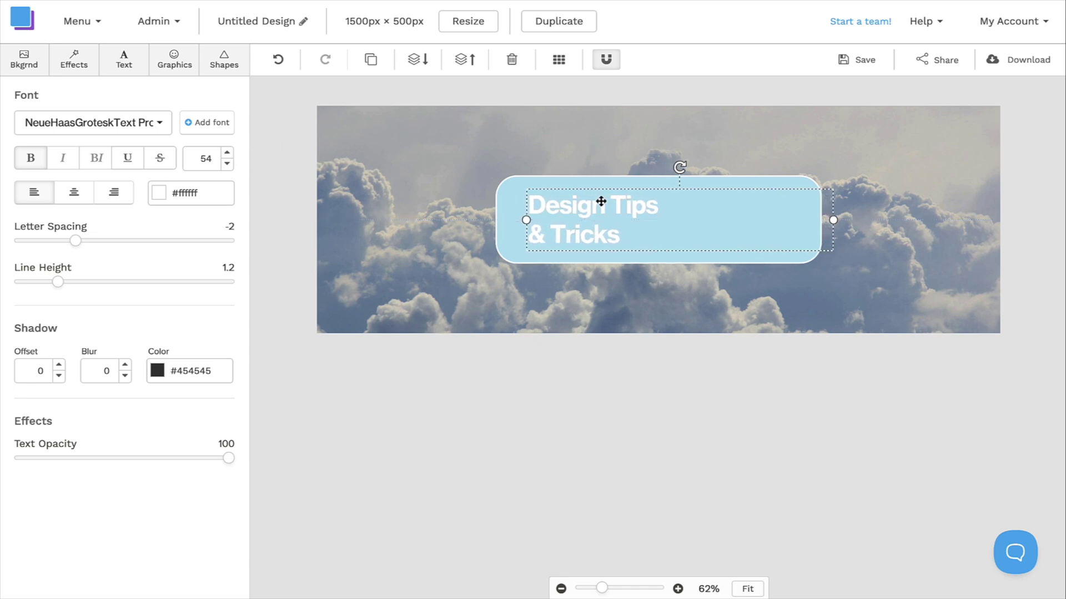
click(276, 218)
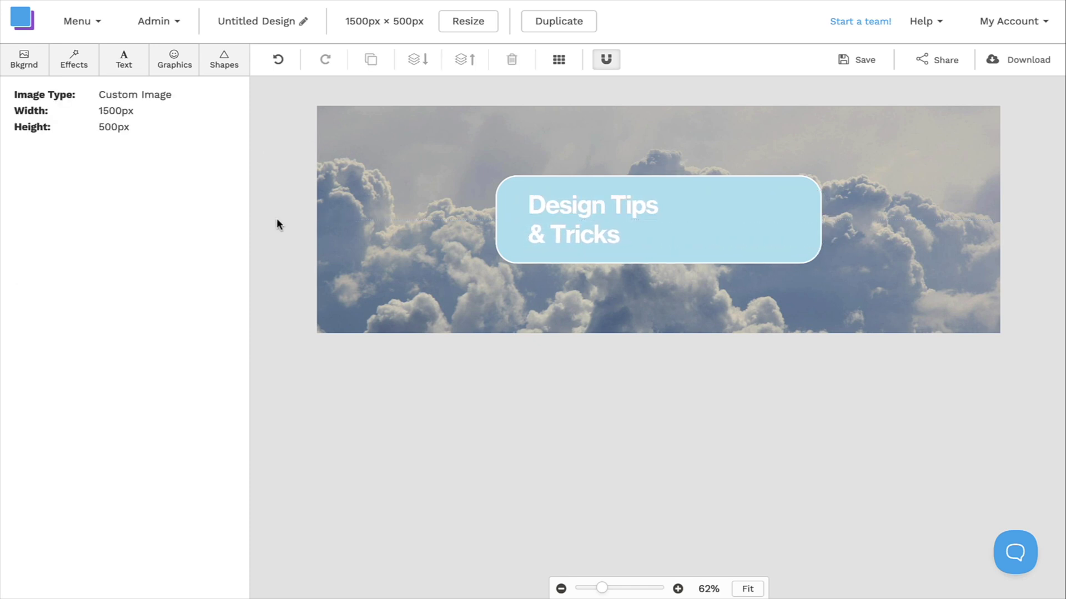
- Search the icons for 'butterfly' and add the black butterfly icon
click(182, 71)
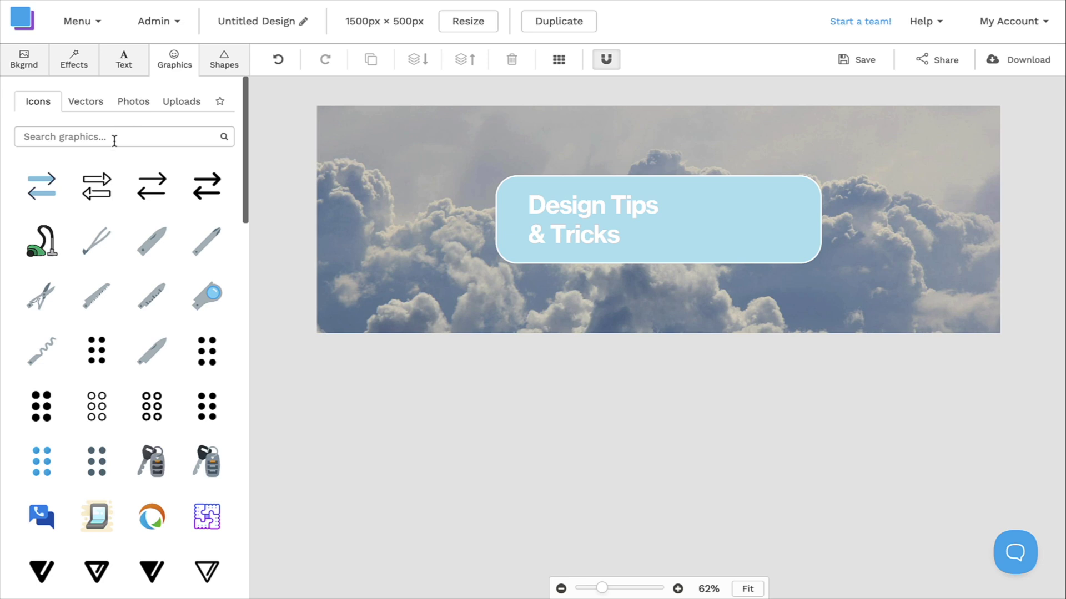
click(114, 137)
text(butterfly)
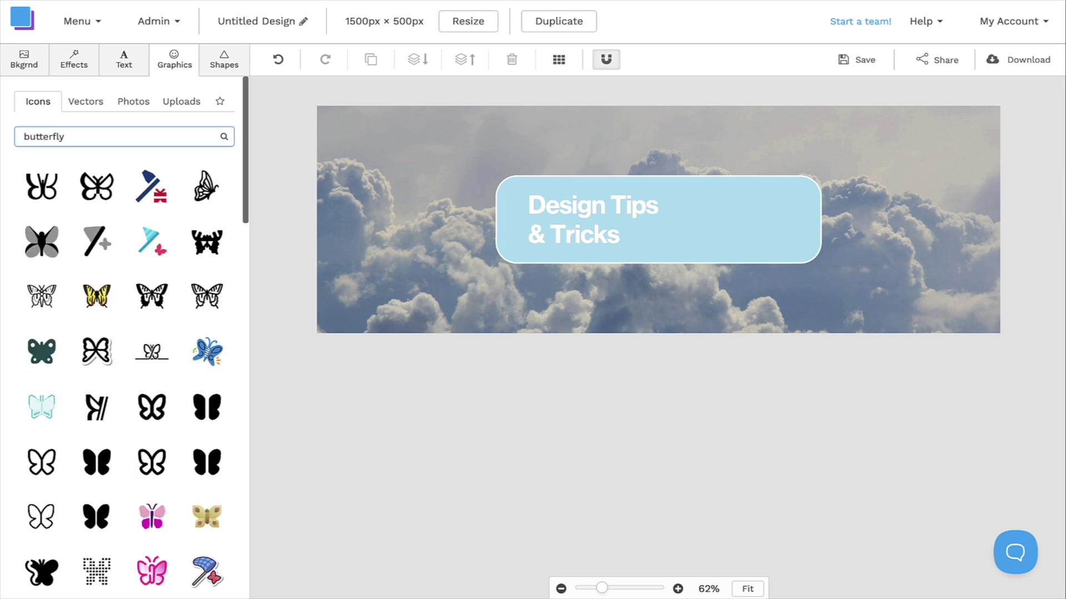
scroll(107, 216, down, 6)
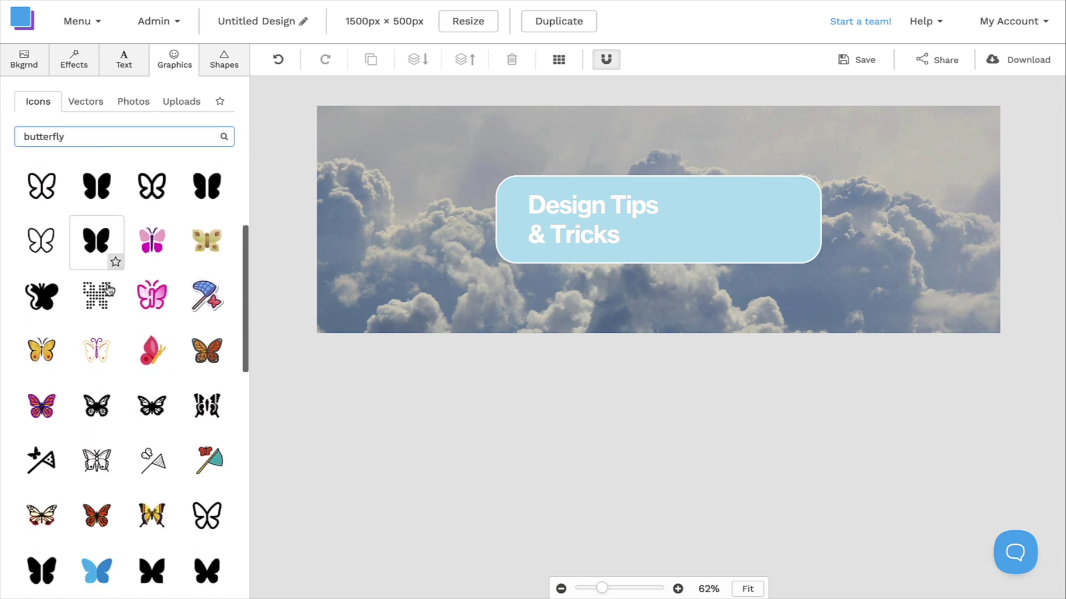
scroll(110, 289, down, 5)
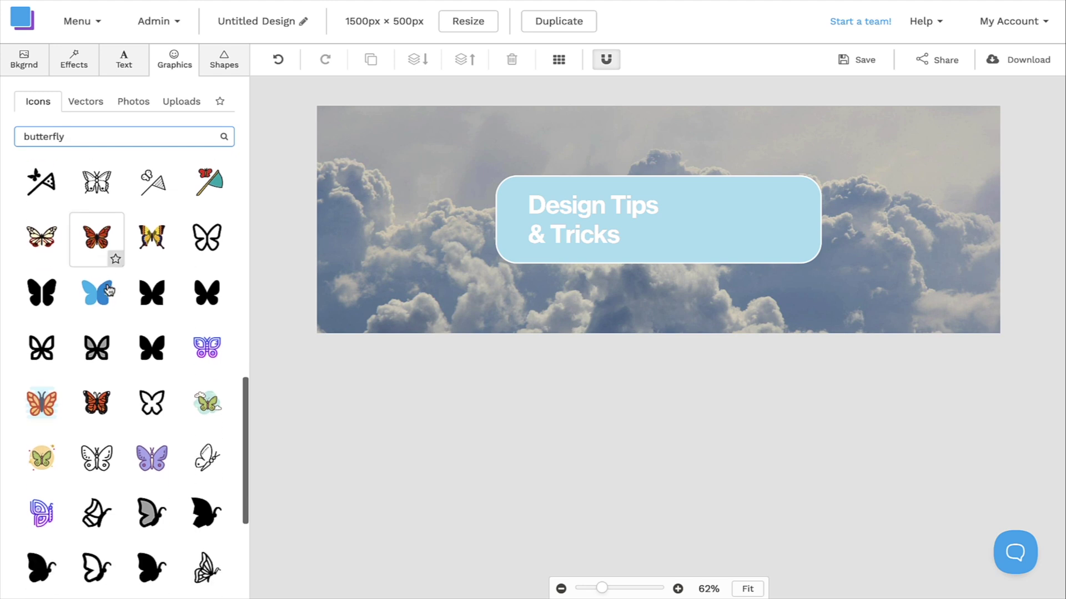
scroll(109, 291, down, 4)
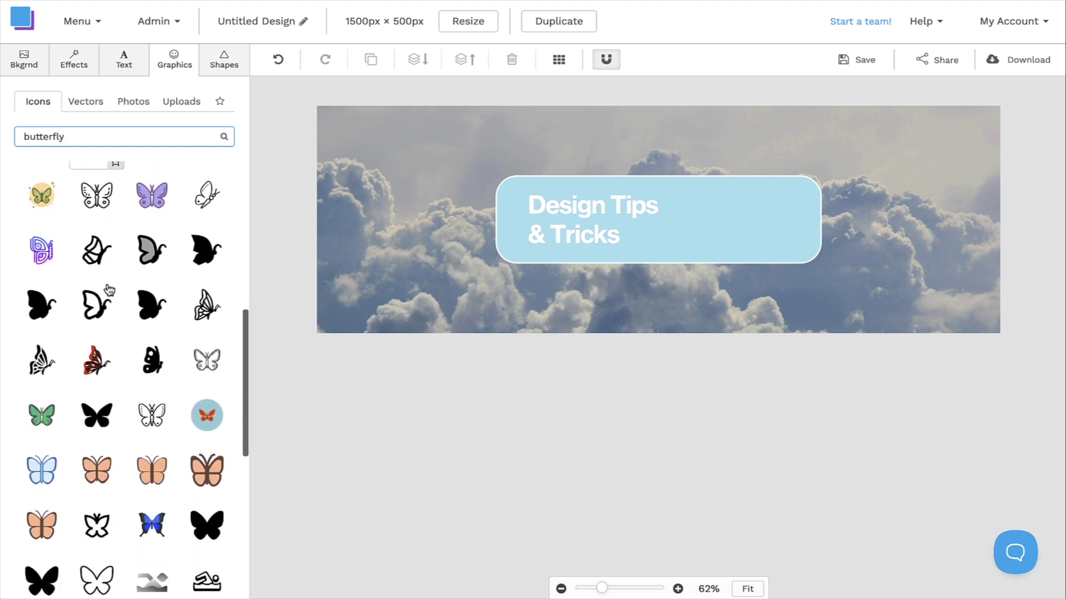
scroll(110, 289, down, 3)
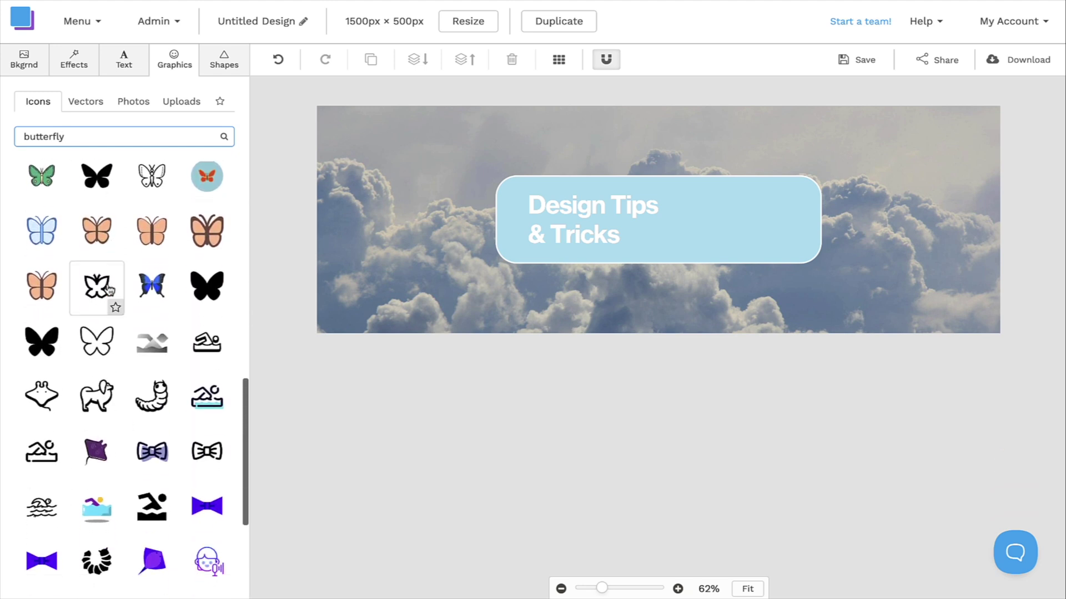
click(43, 337)
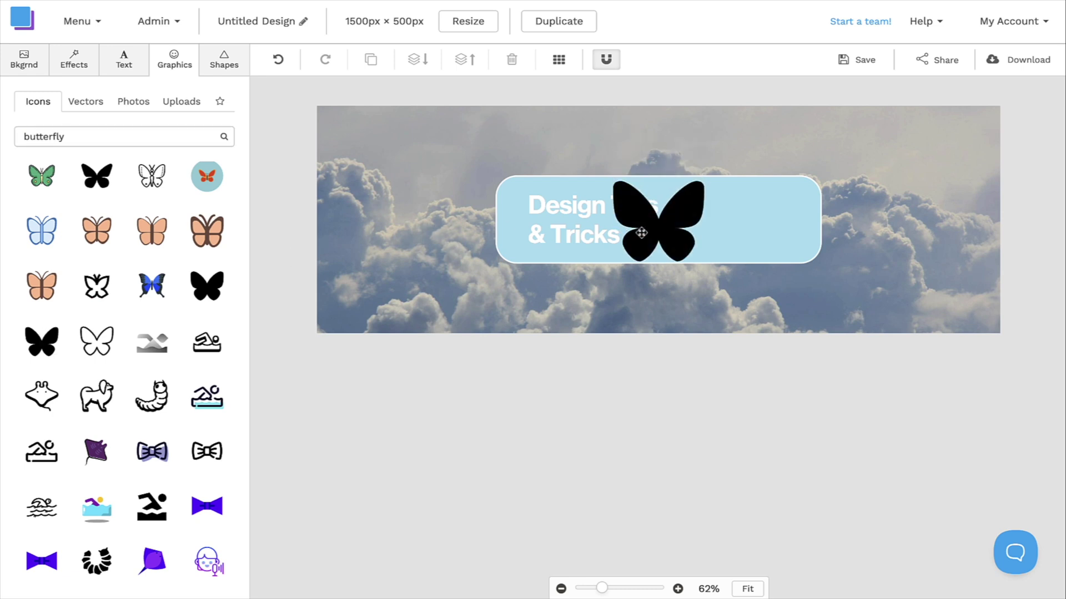
- Shrink the butterfly, place it at the box's right end, and make it white
drag(642, 233, 754, 224)
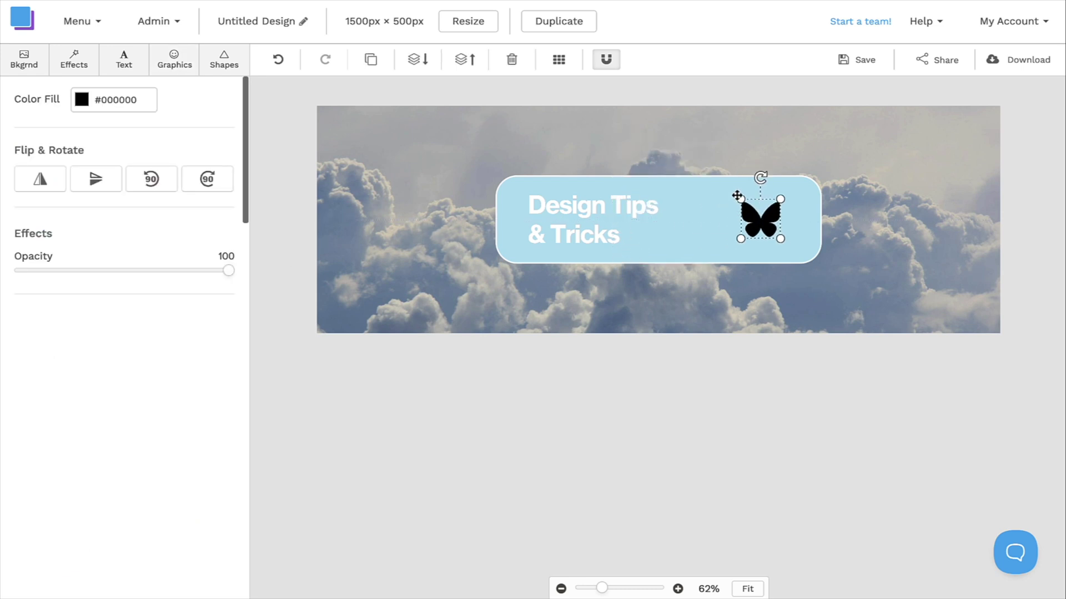
click(83, 101)
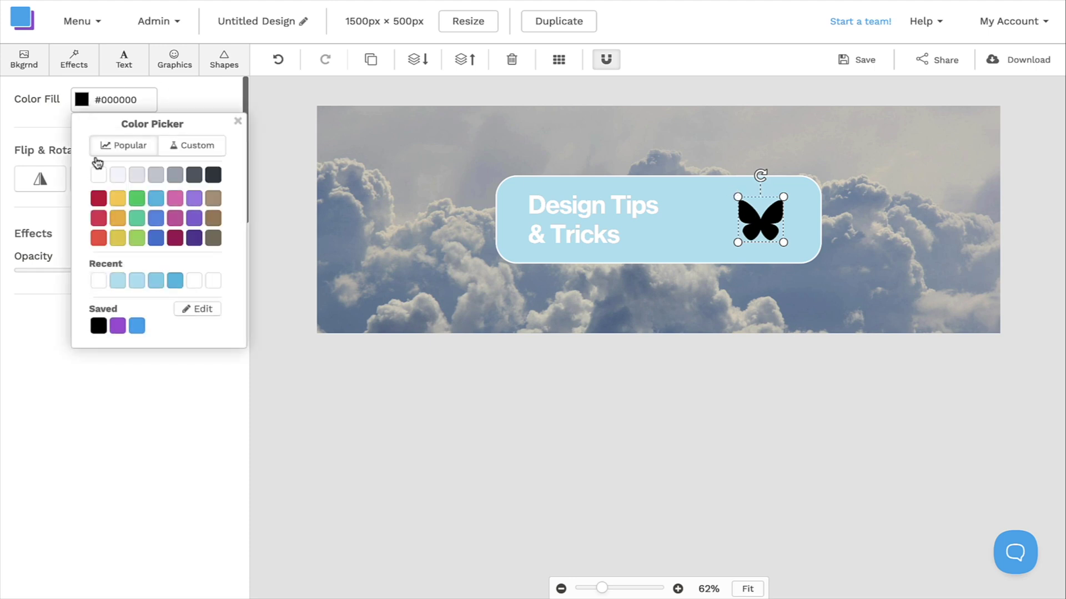
click(98, 175)
click(238, 121)
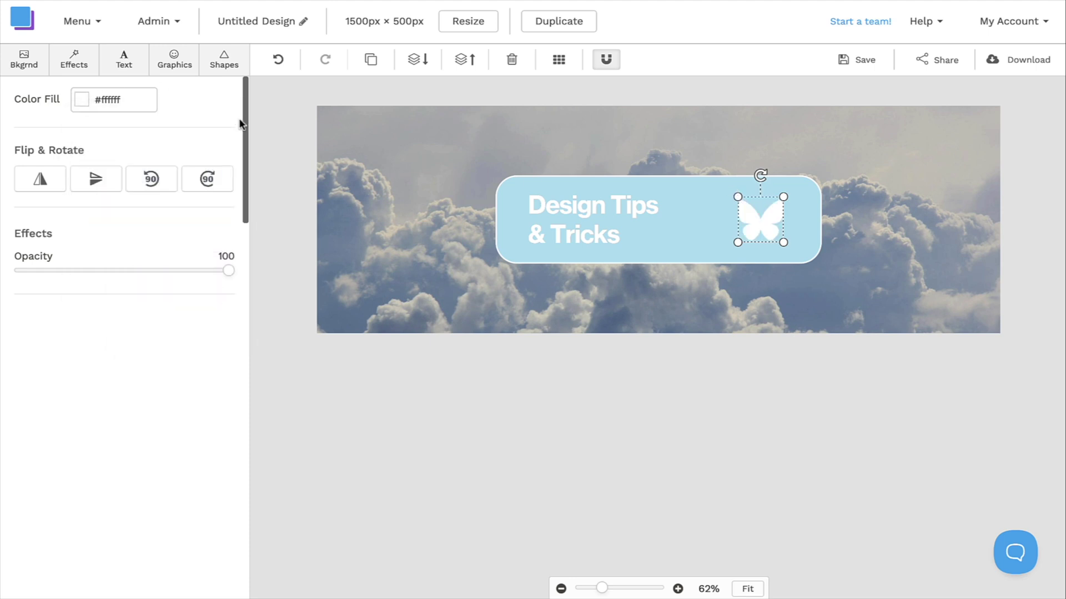
click(286, 130)
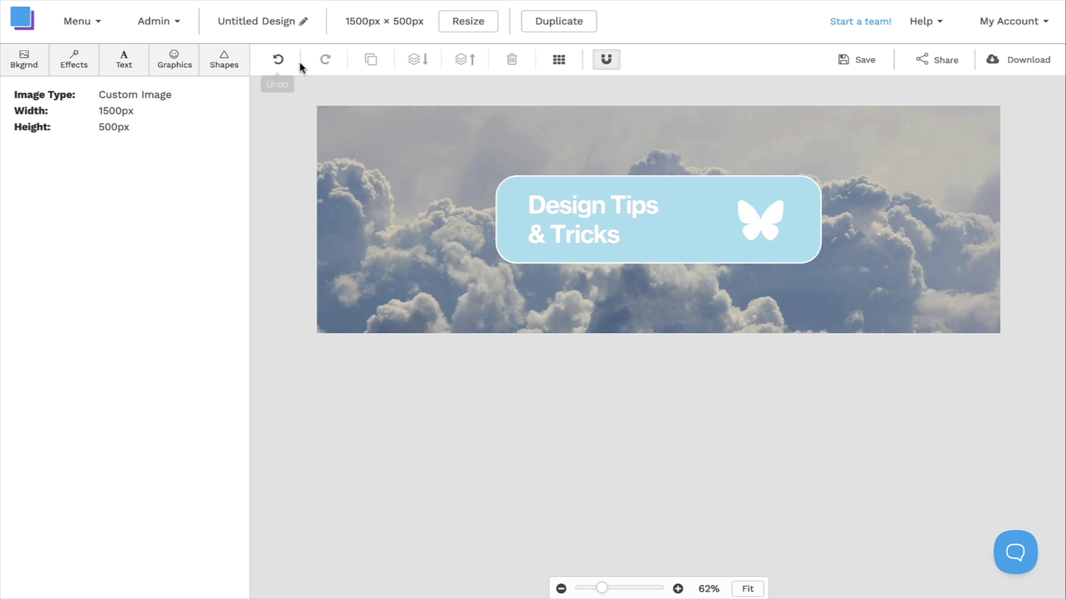
- Rename the design to 'Bluesky Banner Tutorial'
click(304, 22)
text(Bluesky )
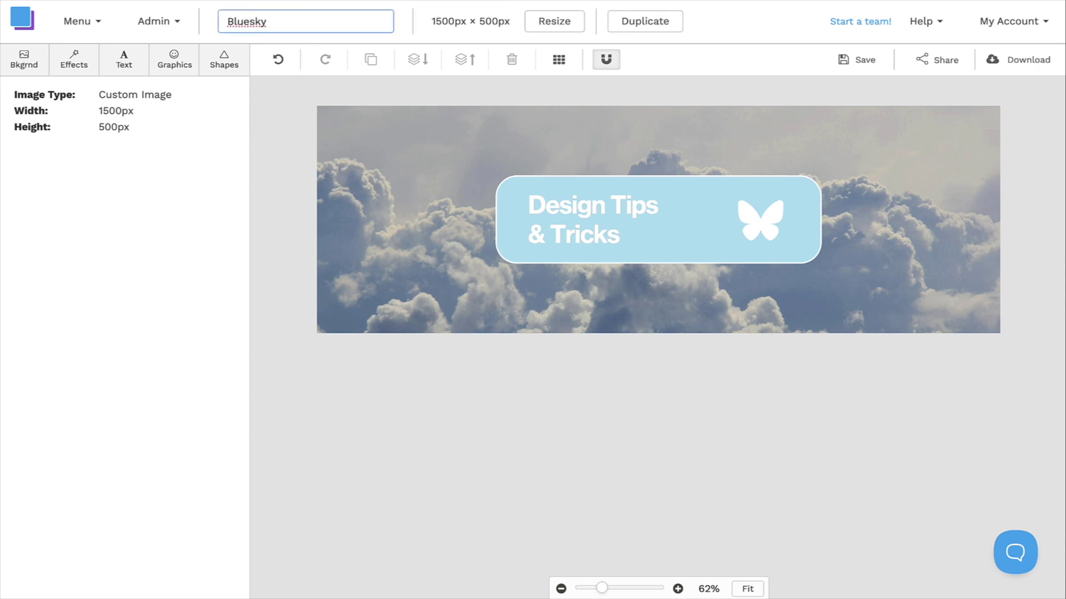
text(Banner Tutorial)
click(290, 95)
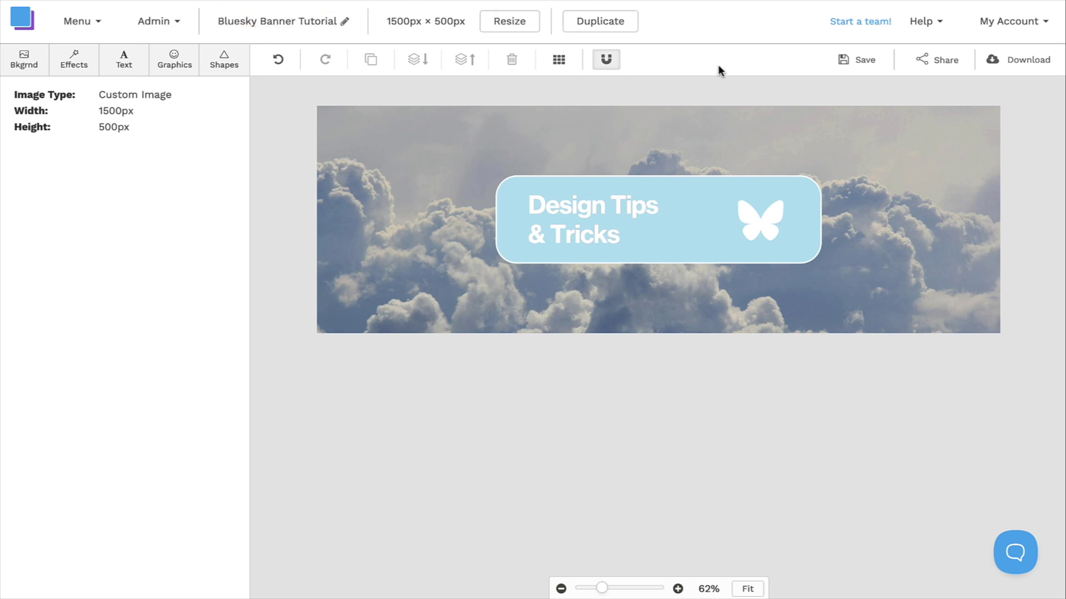
- Save the design and download it as a Retina JPG at 2x size
click(850, 58)
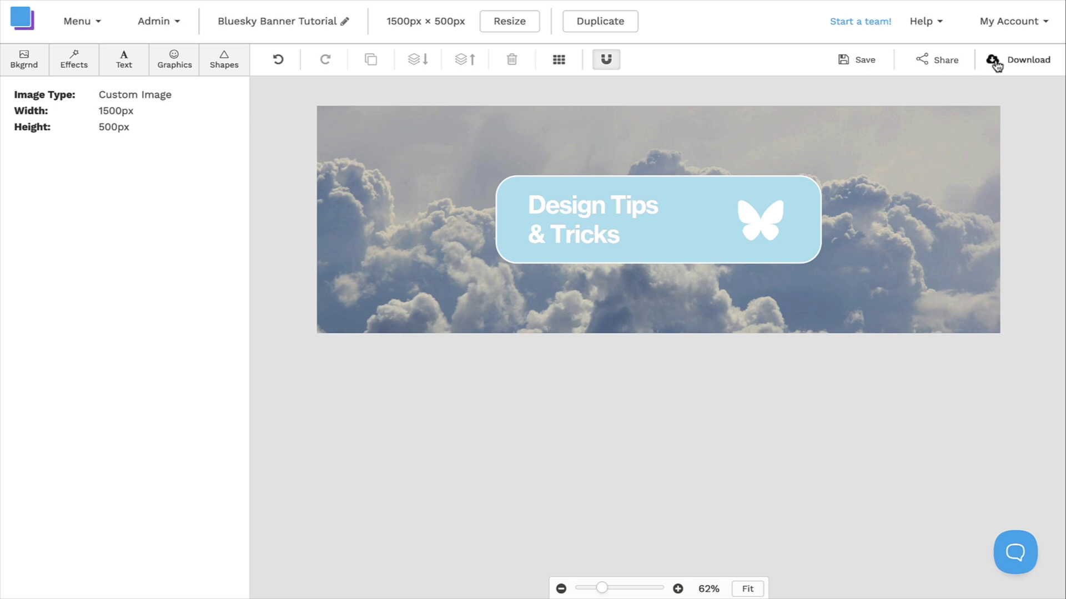
click(1021, 61)
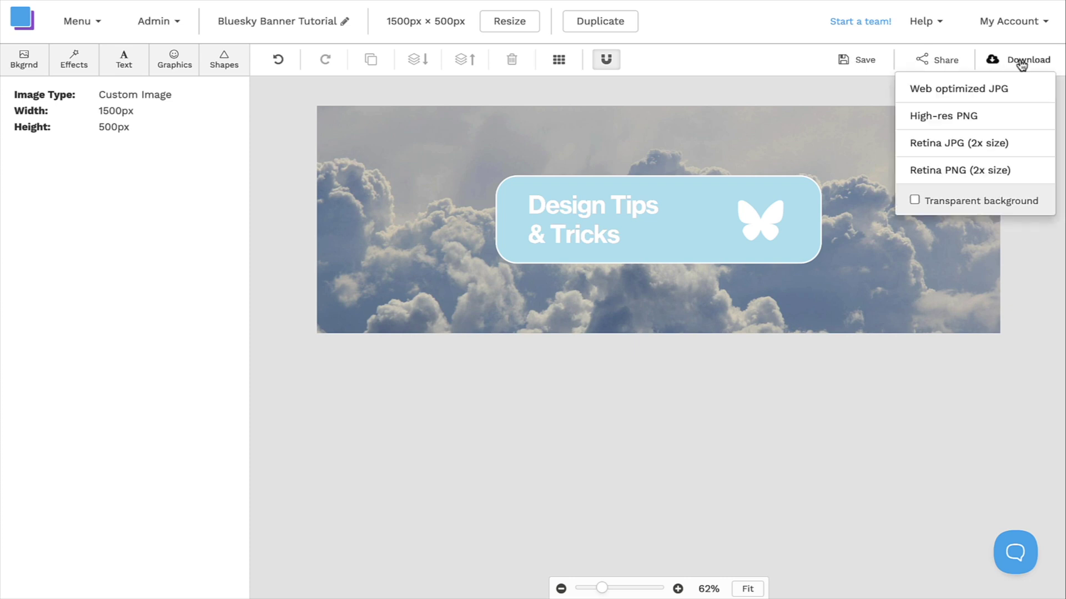
click(998, 142)
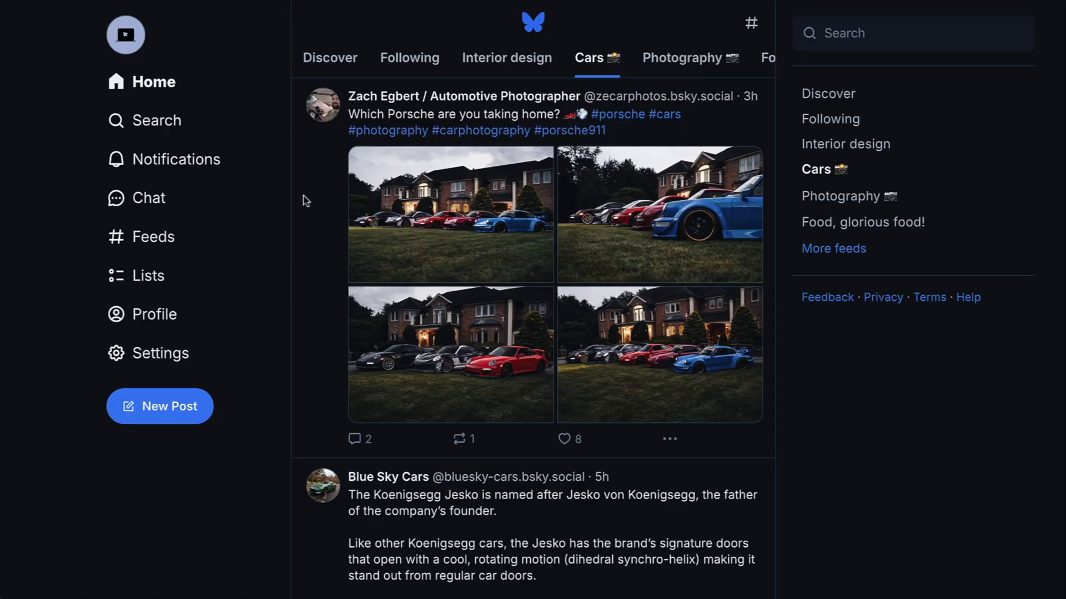
- Open the Bluesky profile editor and choose to upload a new banner from files
click(197, 322)
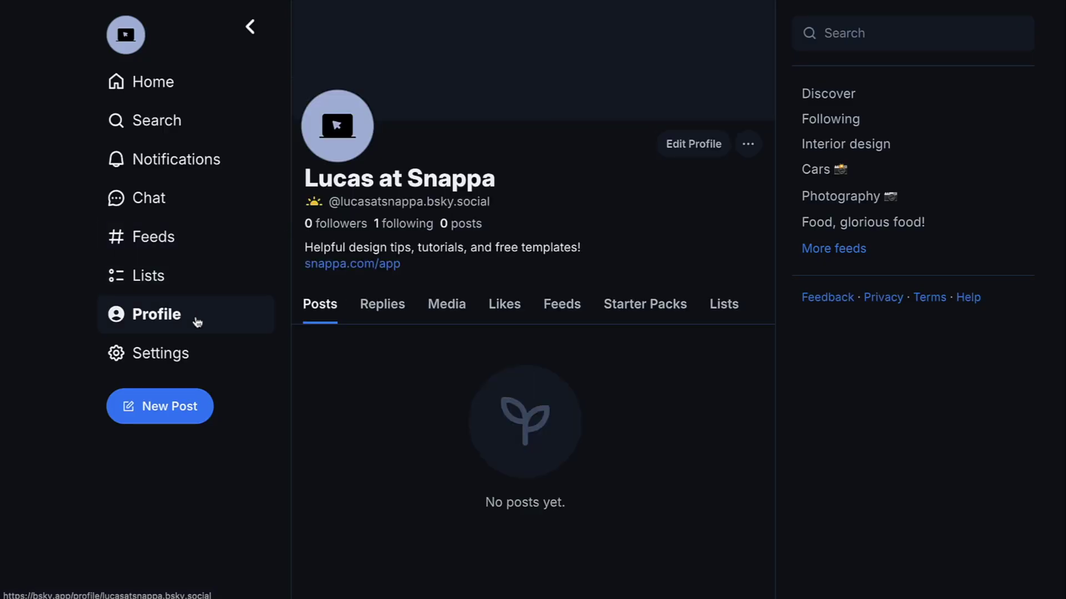
click(703, 153)
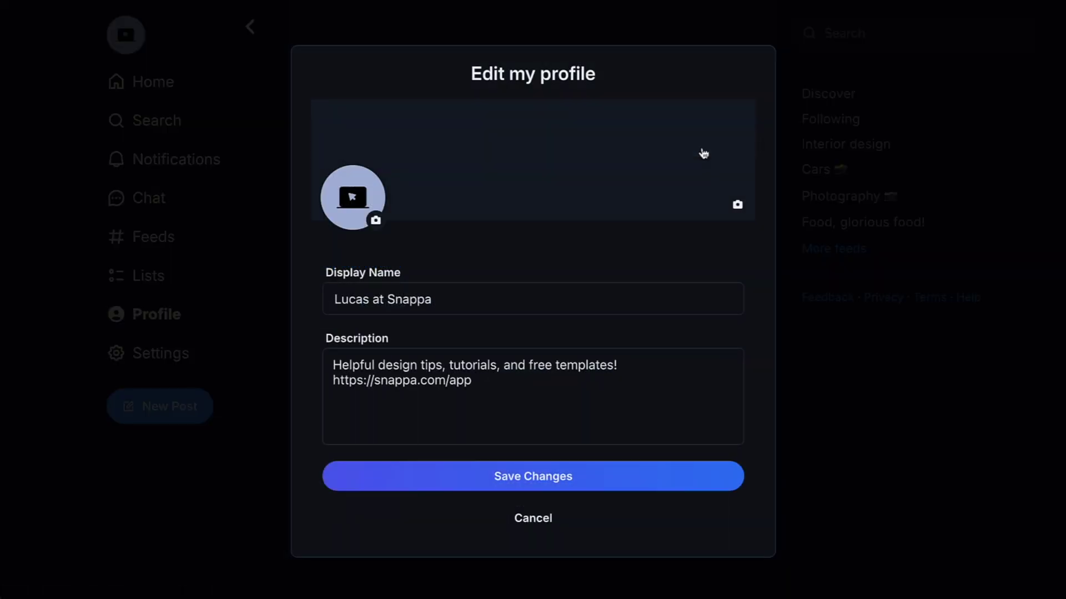
click(740, 208)
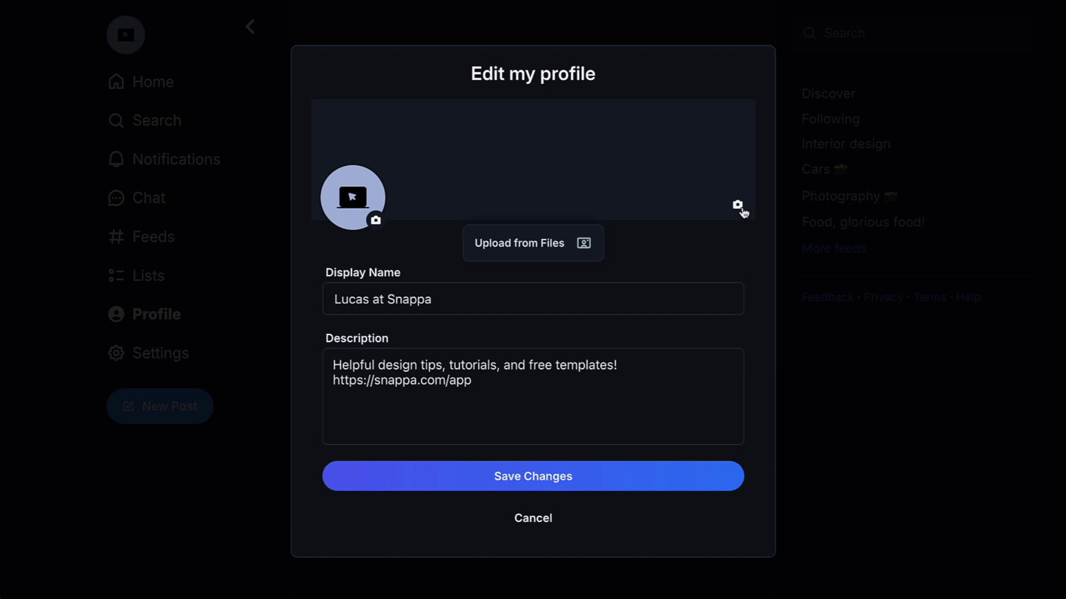
click(558, 243)
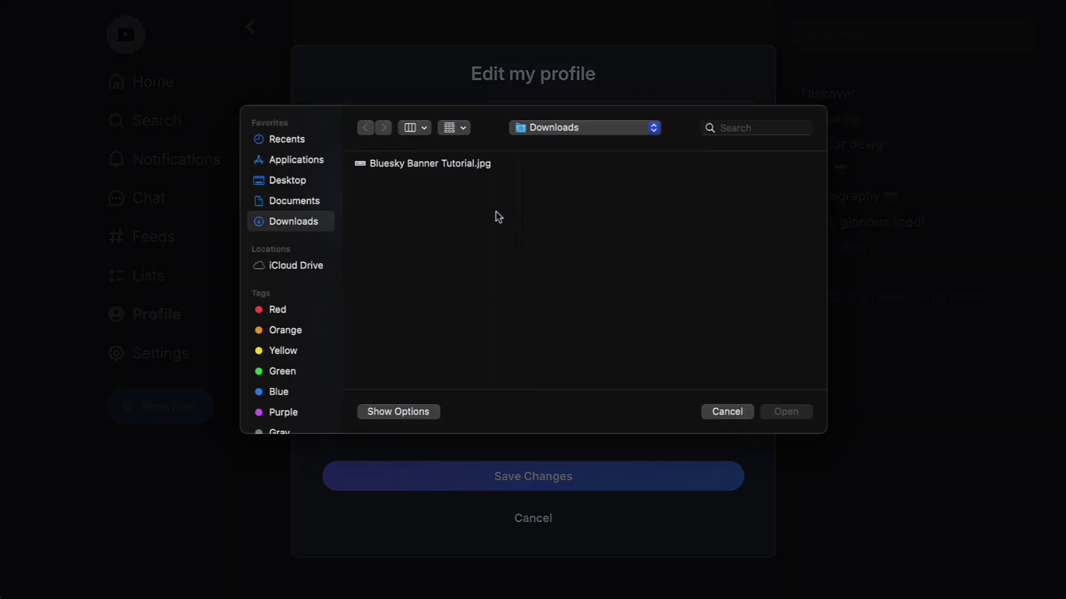
- Use Bluesky Banner Tutorial.jpg as the banner, accept the crop, and save the profile
click(440, 165)
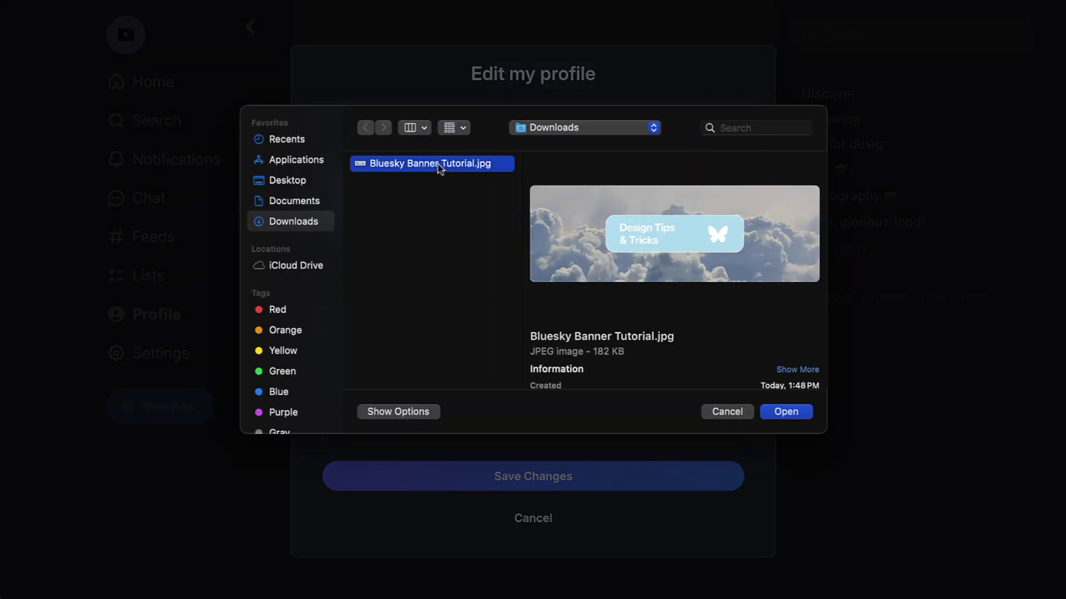
click(785, 414)
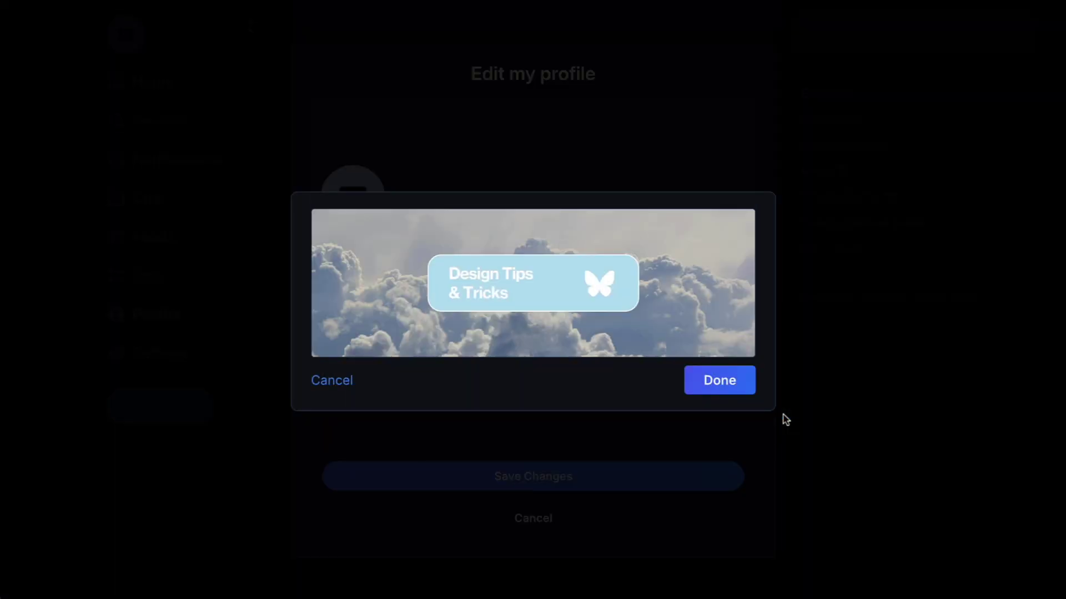
click(744, 382)
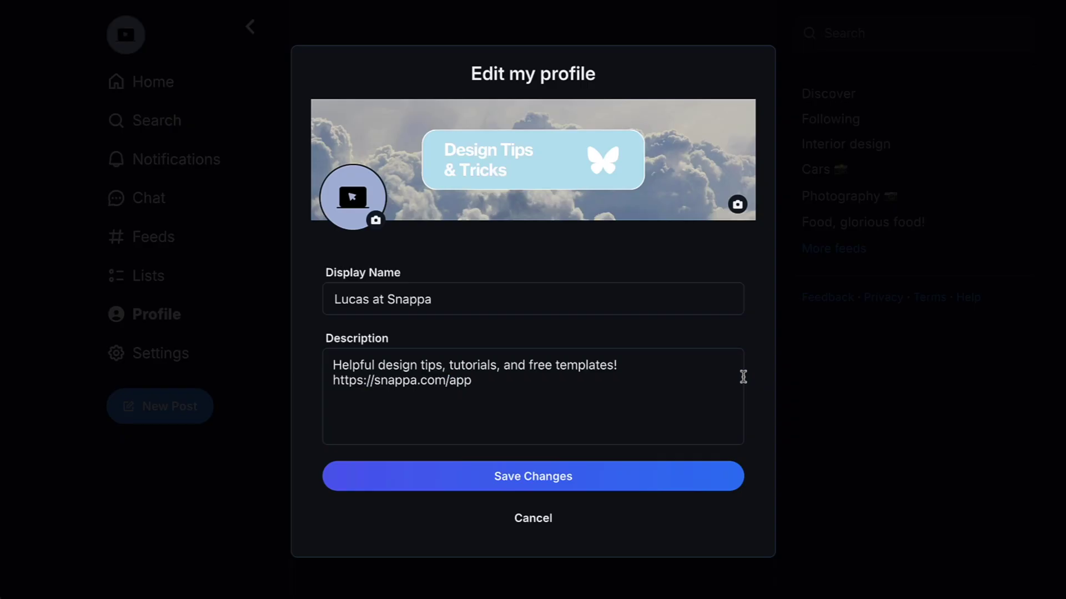
click(645, 482)
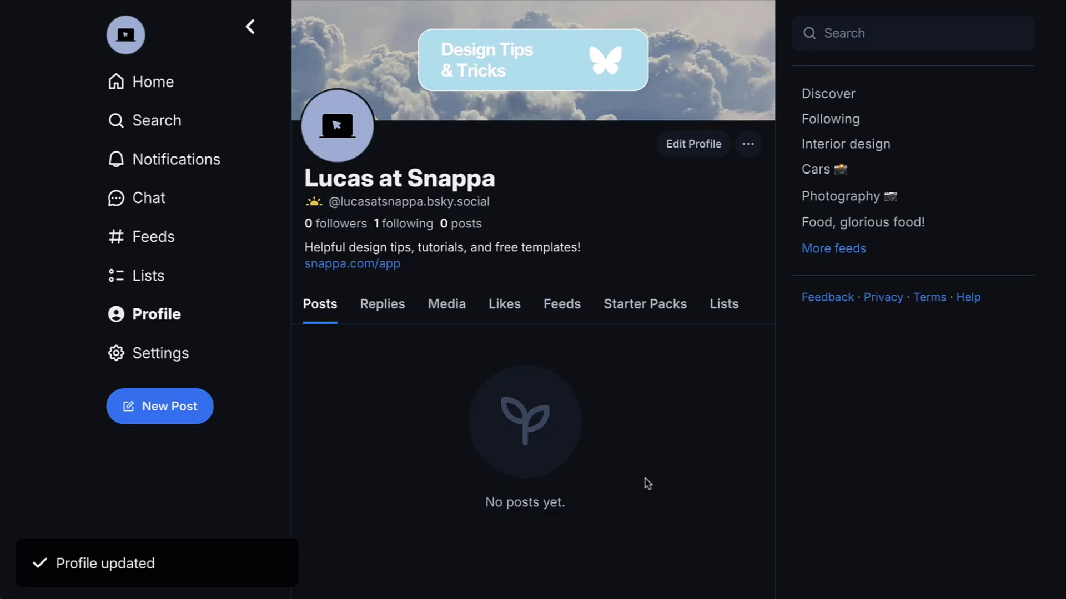